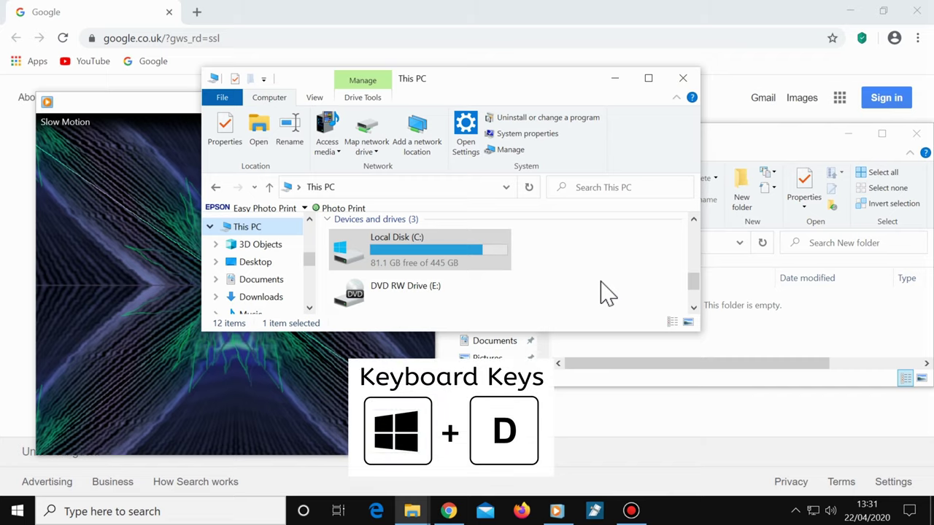
# Toggle the desktop with Win+D, peek with Win+Comma, then shake This PC to hide and restore other windows.
pyautogui.press('super+d')
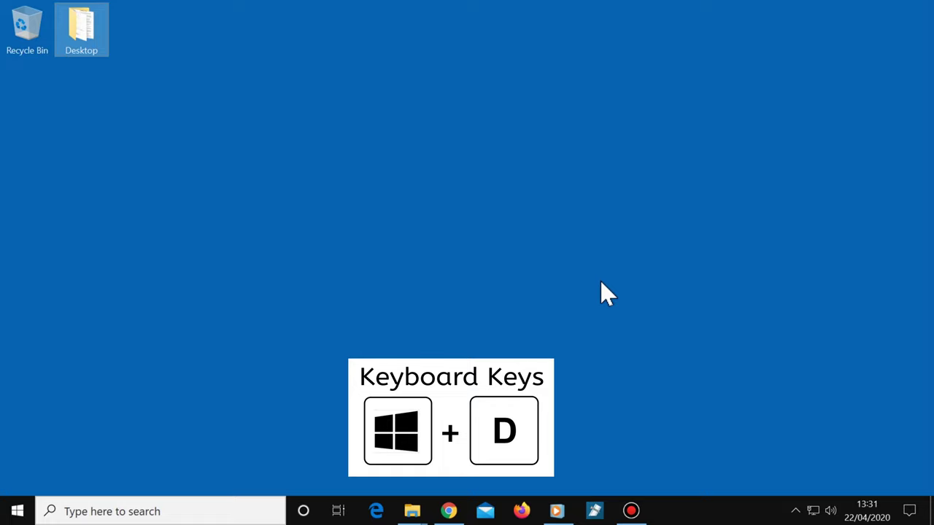
pyautogui.press('super+d')
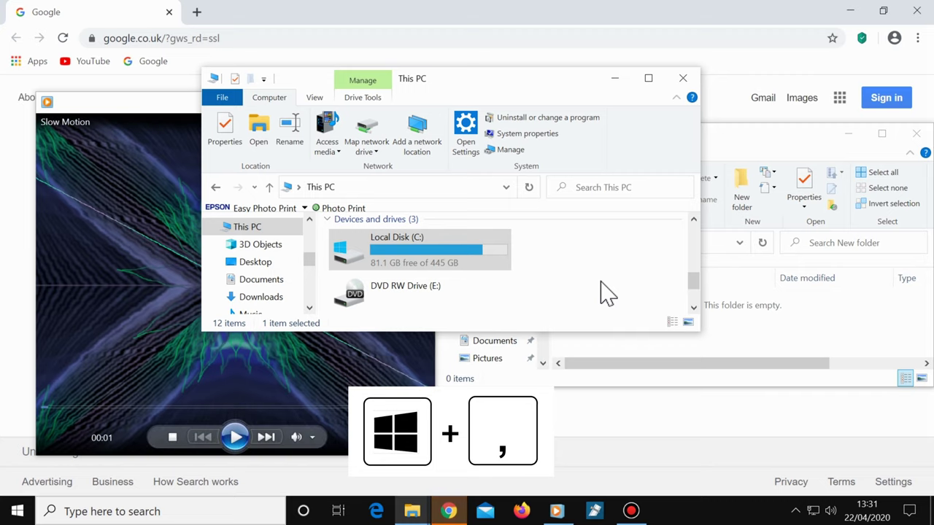
pyautogui.press('super+comma')
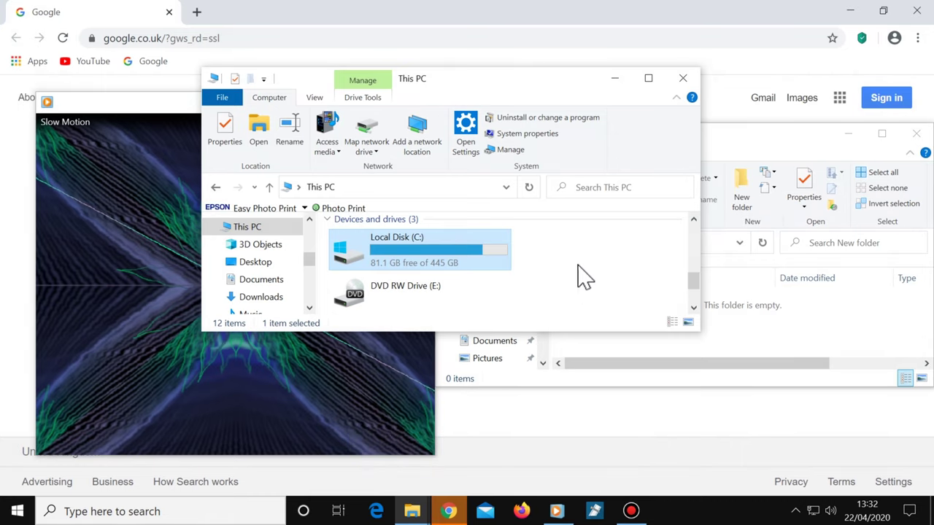
pyautogui.moveTo(507, 86); pyautogui.dragTo(582, 83)
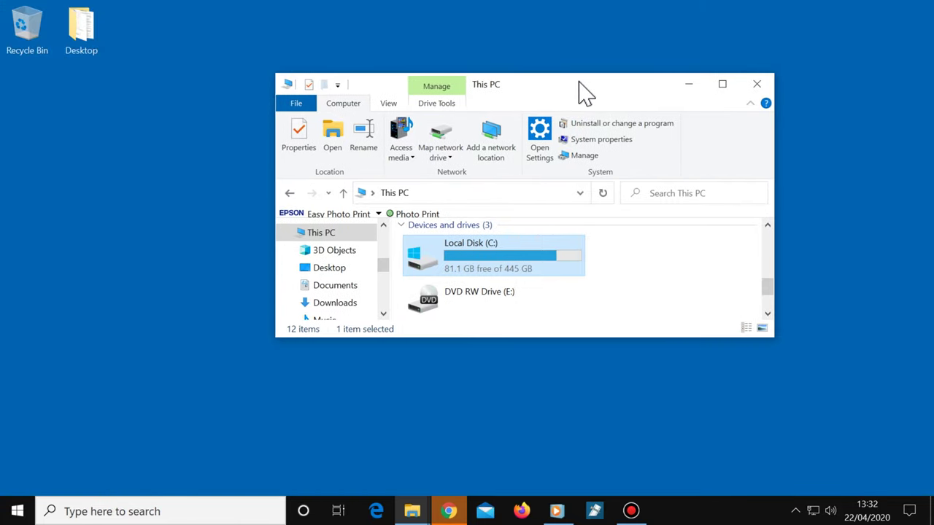
pyautogui.moveTo(584, 91); pyautogui.dragTo(501, 104)
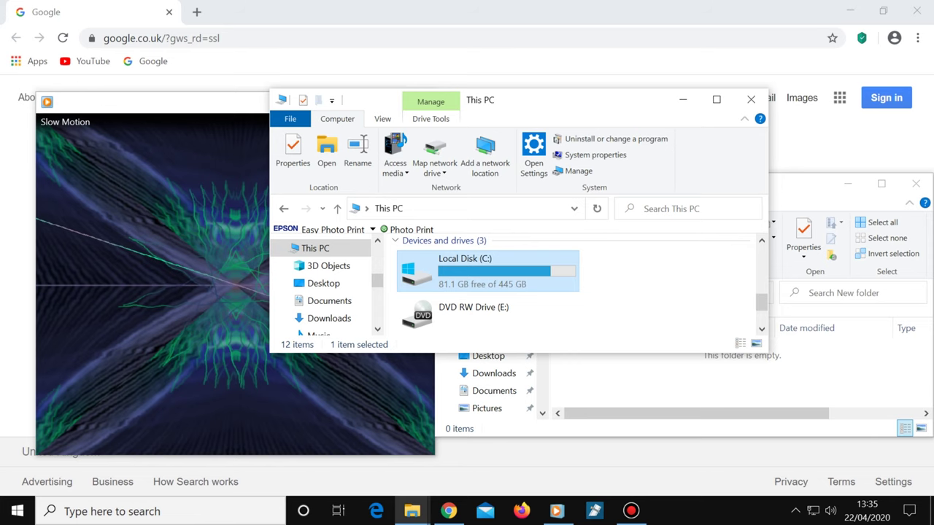
# Cycle the Alt+Tab switcher through the media player and Chrome, stepping back with Shift+Tab.
pyautogui.hotkey('alt', 'Tab')
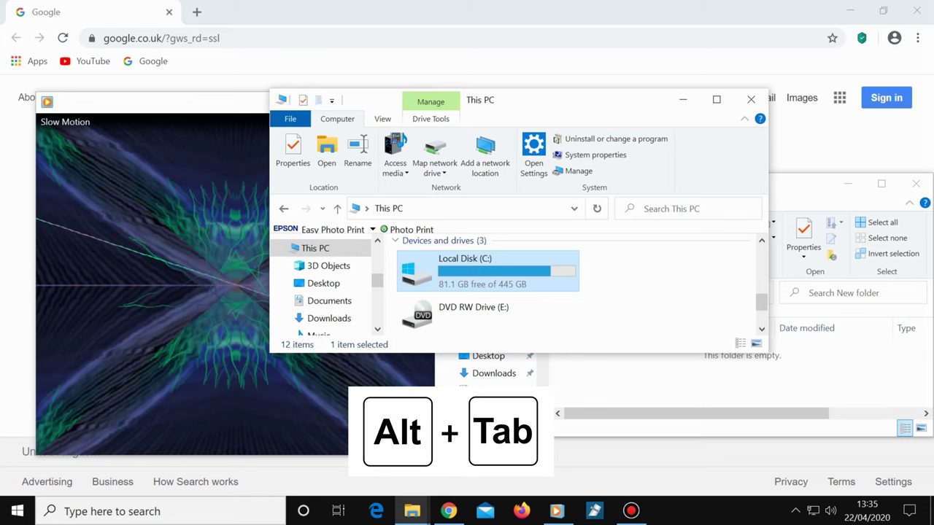
pyautogui.hotkey('alt', 'Tab')
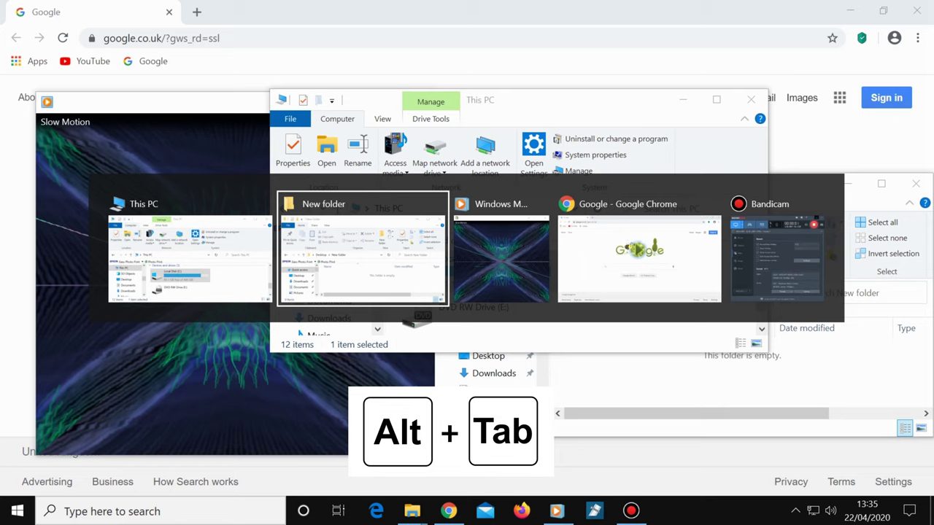
pyautogui.press('Tab')
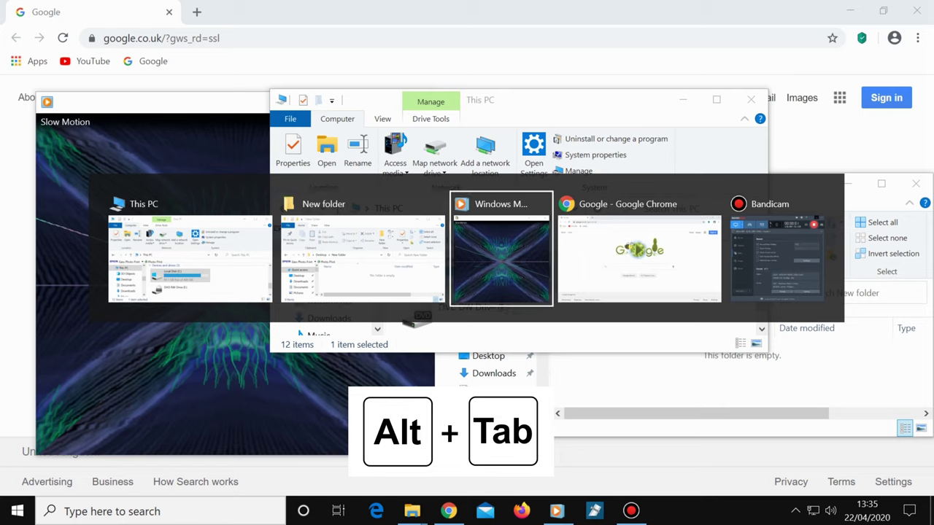
pyautogui.press('Tab')
pyautogui.press('Tab')
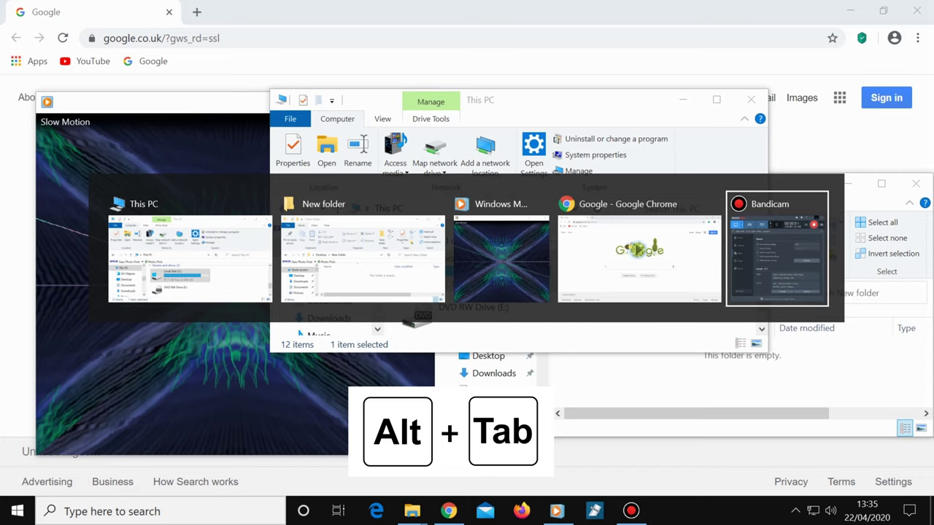
pyautogui.hotkey('shift', 'Tab')
pyautogui.hotkey('shift', 'Tab')
pyautogui.hotkey('shift', 'Tab')
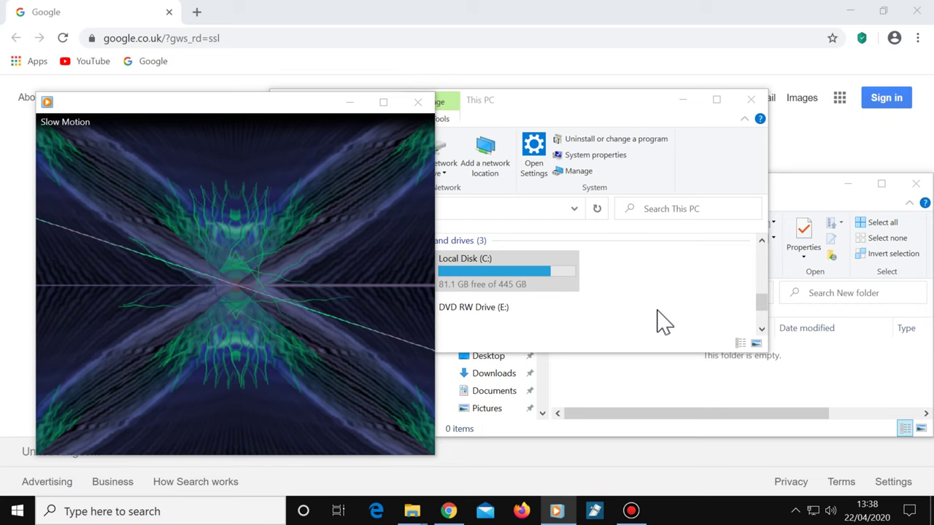
# Snap This PC to the left half of the screen and Google Chrome to the right half.
pyautogui.click(593, 103)
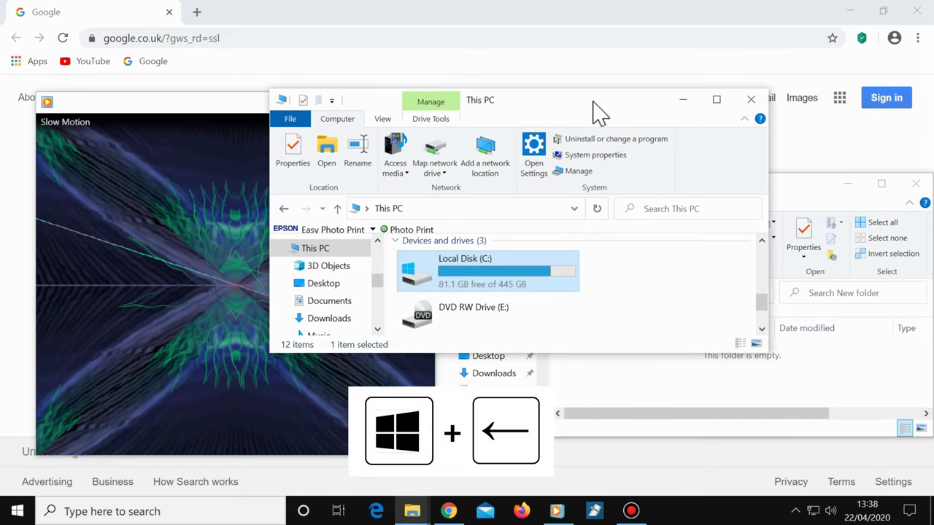
pyautogui.press('super+Left')
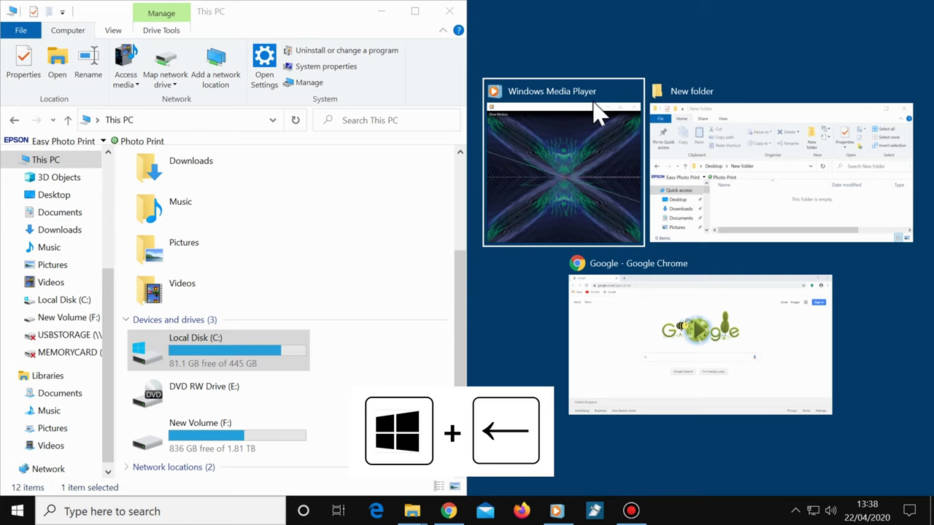
pyautogui.click(643, 329)
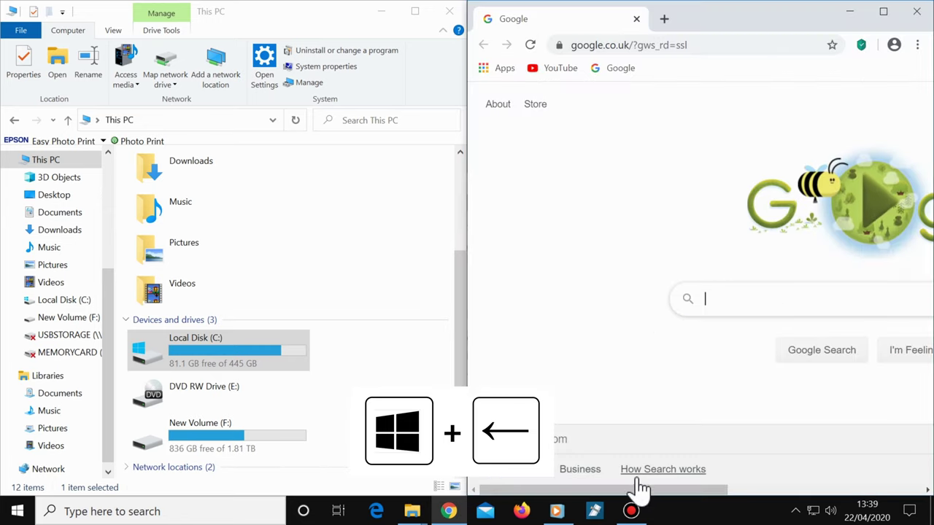
pyautogui.moveTo(637, 489)
pyautogui.mouseDown()
pyautogui.moveTo(732, 489)
pyautogui.moveTo(739, 502)
pyautogui.mouseUp()
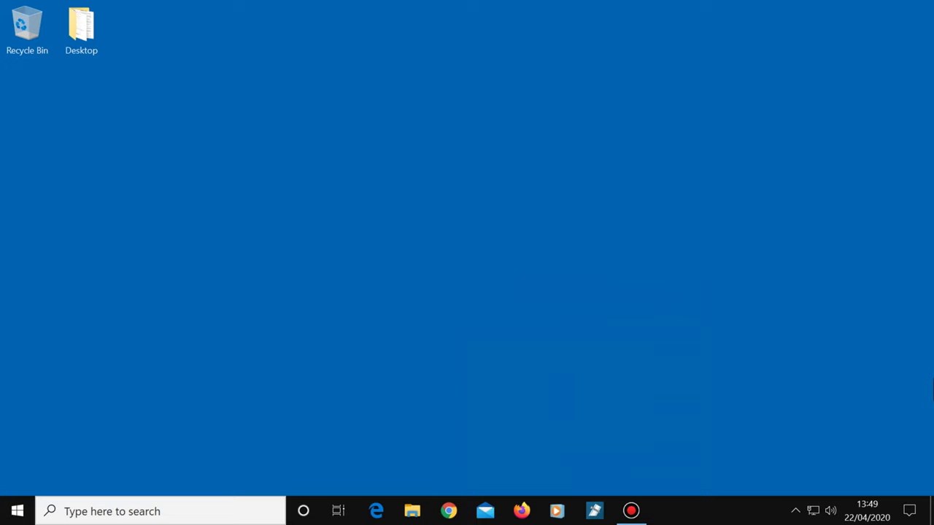
# Lock the computer with Win+L to bring up the lock screen.
pyautogui.press('super+l')
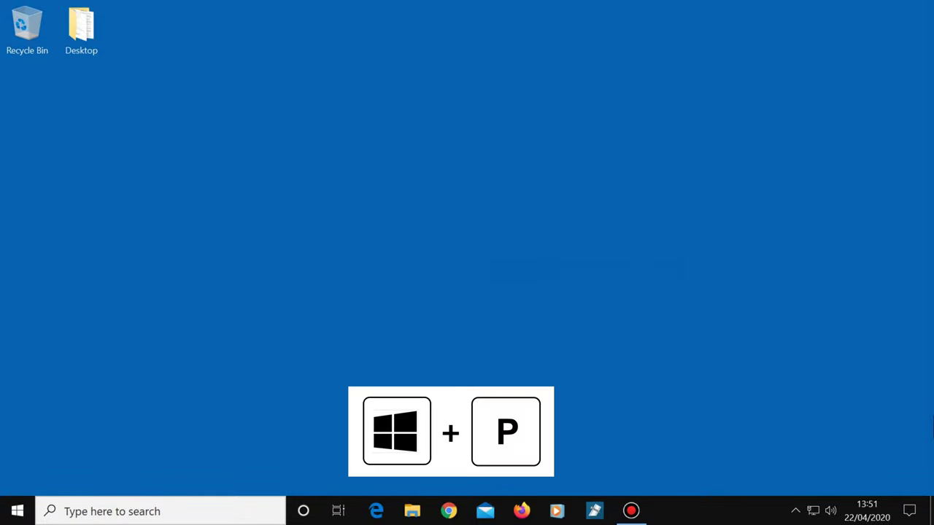
pyautogui.press('super+p')
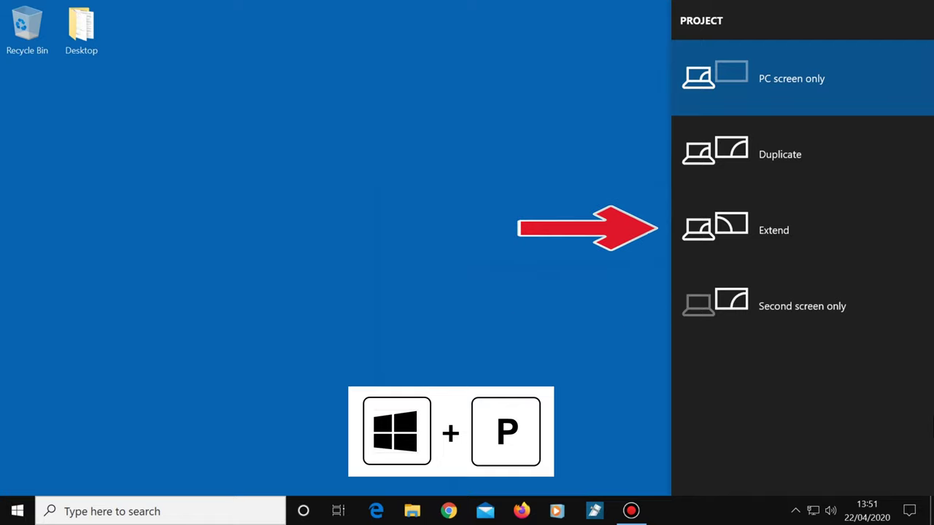
pyautogui.press('Escape')
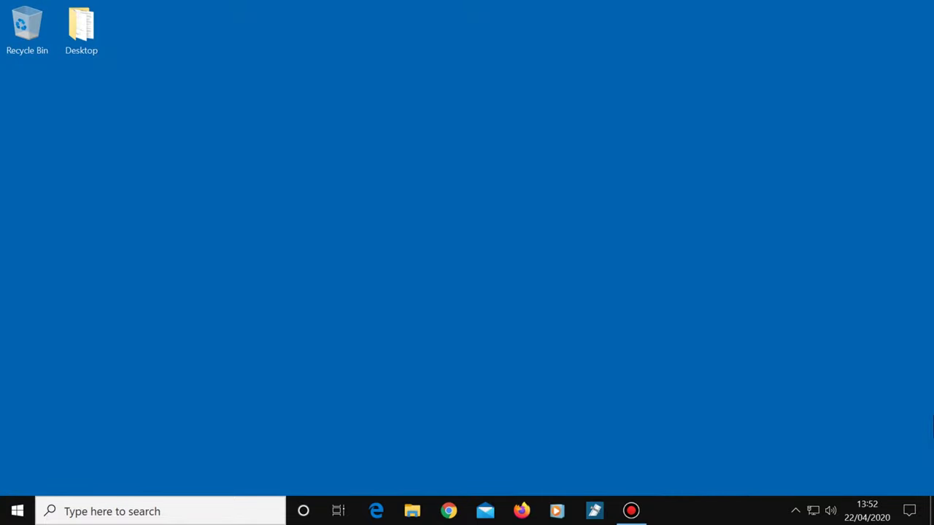
pyautogui.press('super+k')
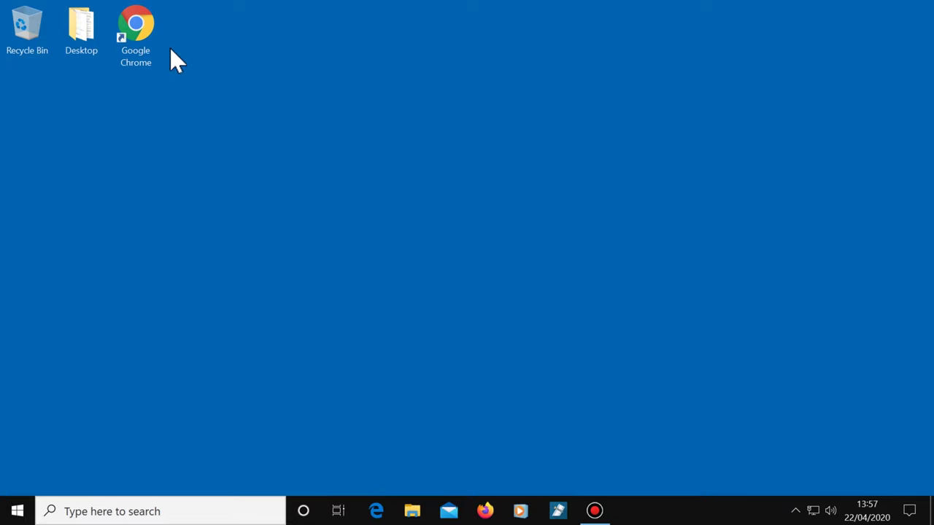
pyautogui.rightClick(145, 27)
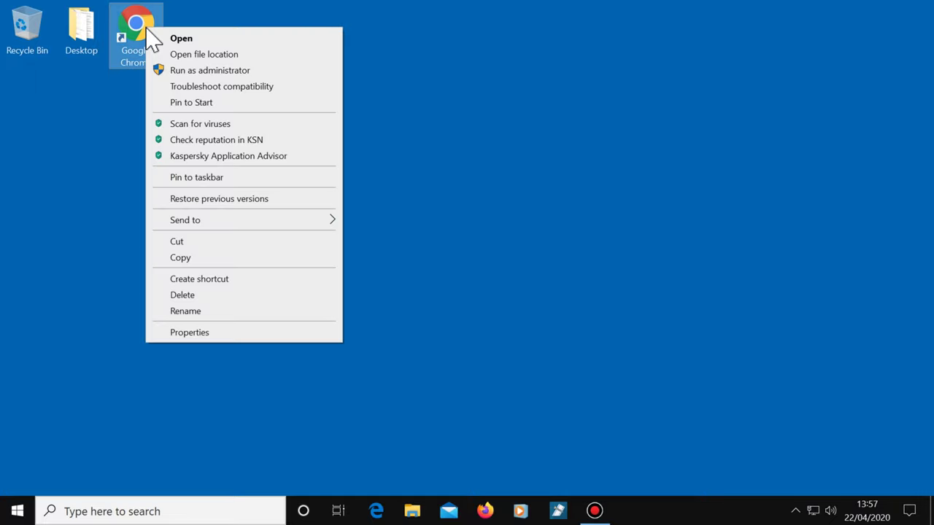
pyautogui.click(247, 179)
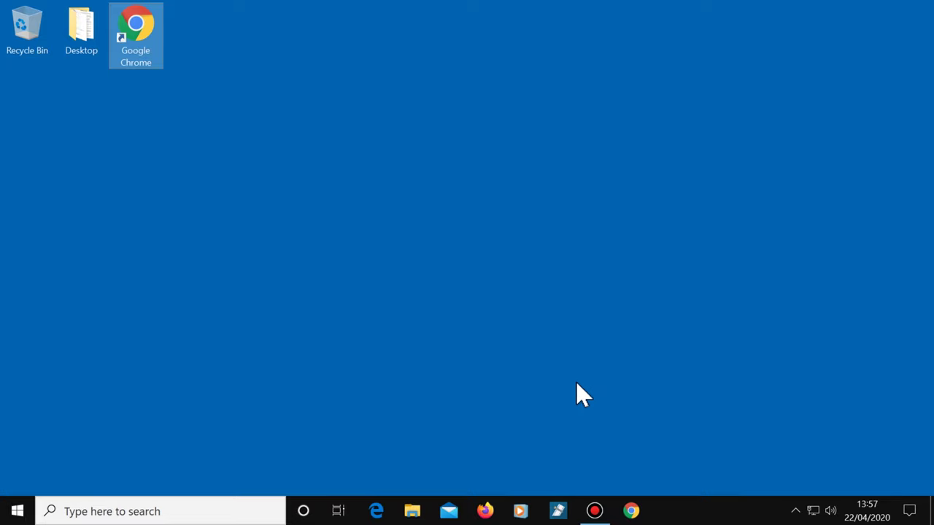
pyautogui.rightClick(631, 512)
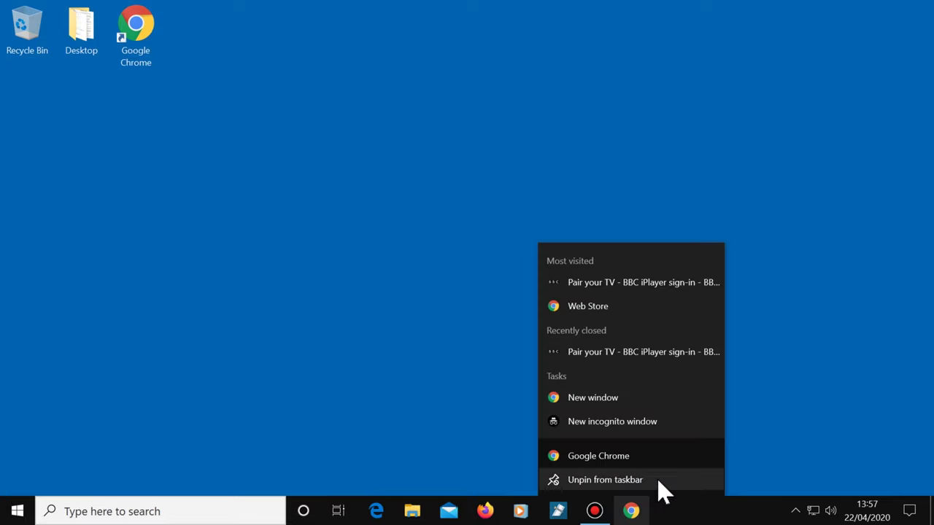
pyautogui.click(657, 480)
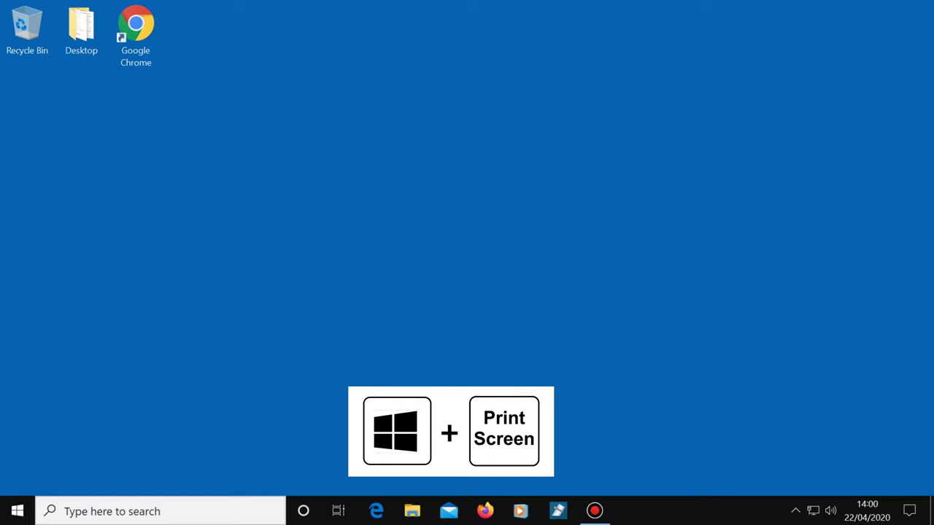
# Open Screenshot (5).png from This PC > Pictures > Screenshots in File Explorer.
pyautogui.click(413, 512)
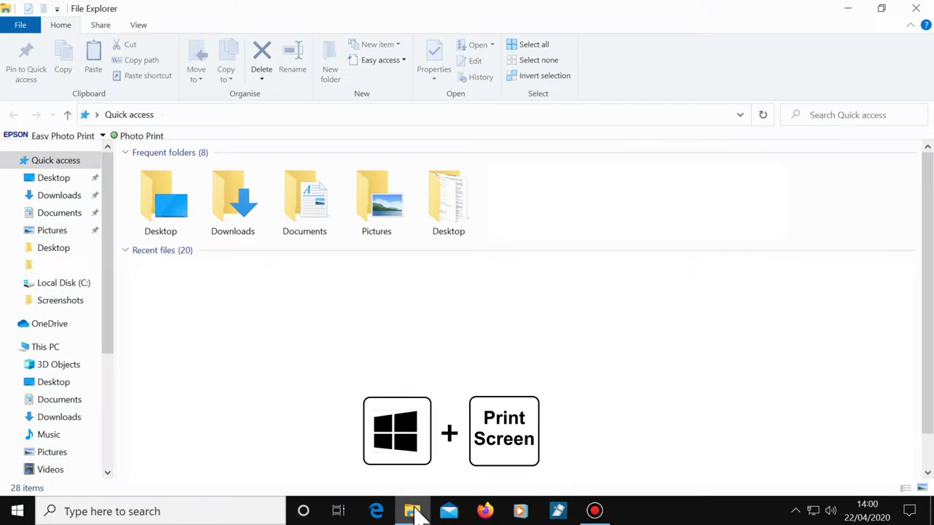
pyautogui.click(66, 348)
pyautogui.doubleClick(337, 239)
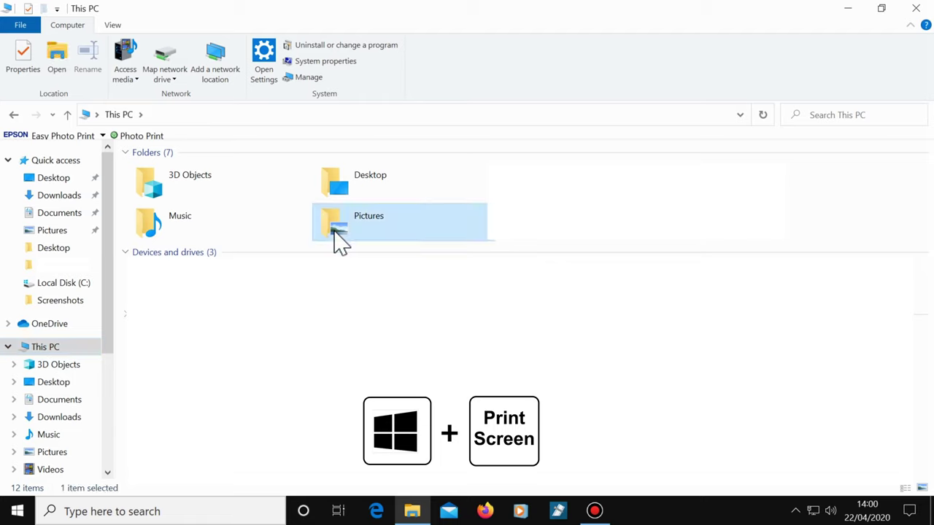
pyautogui.doubleClick(573, 208)
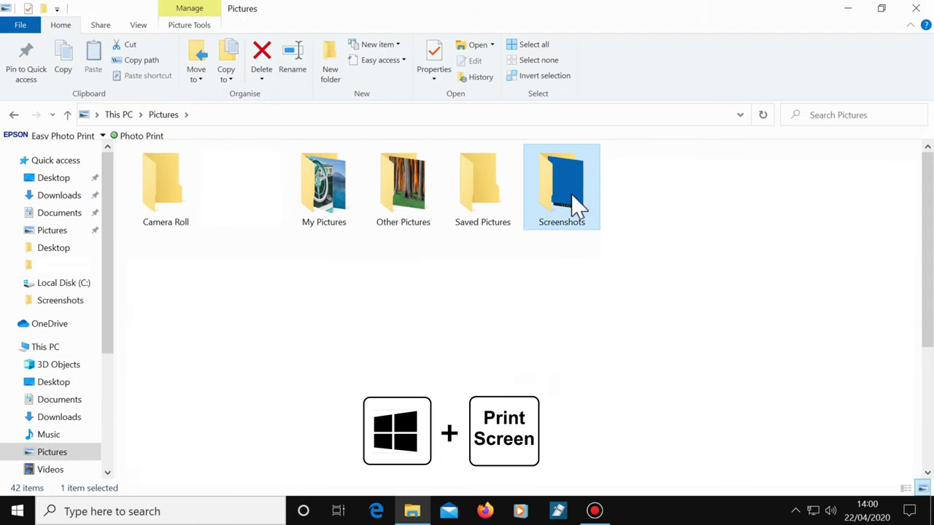
pyautogui.doubleClick(193, 199)
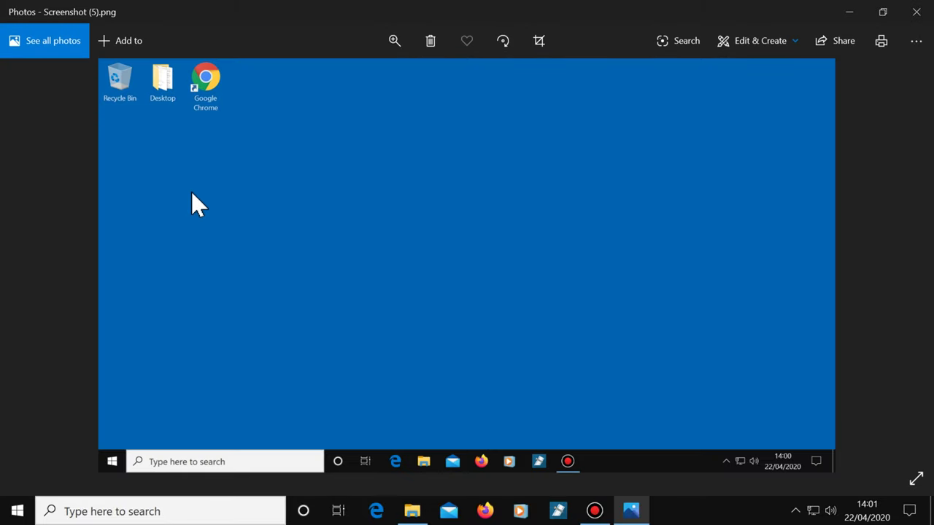
# Close Photos, snip the Screenshots folder ribbon with Win+Shift+S, and open the snip in Snip & Sketch.
pyautogui.click(917, 11)
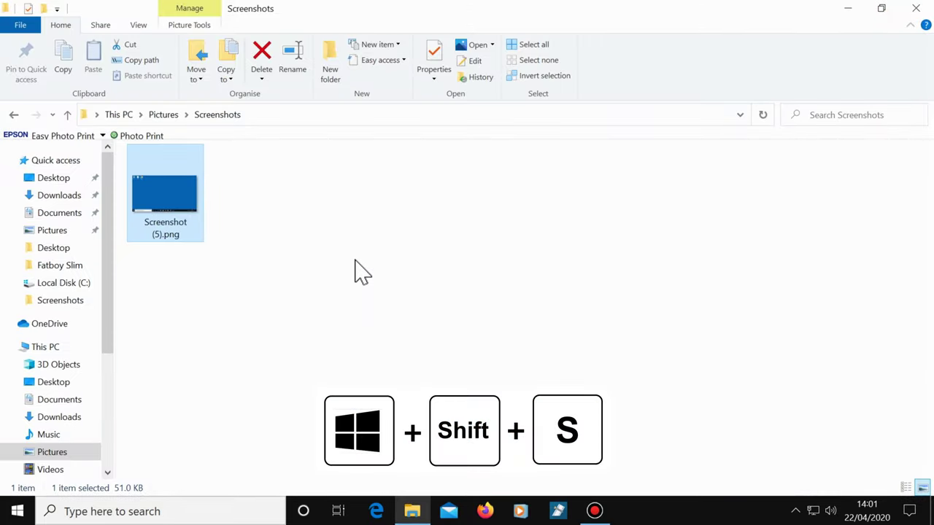
pyautogui.press('super+shift+s')
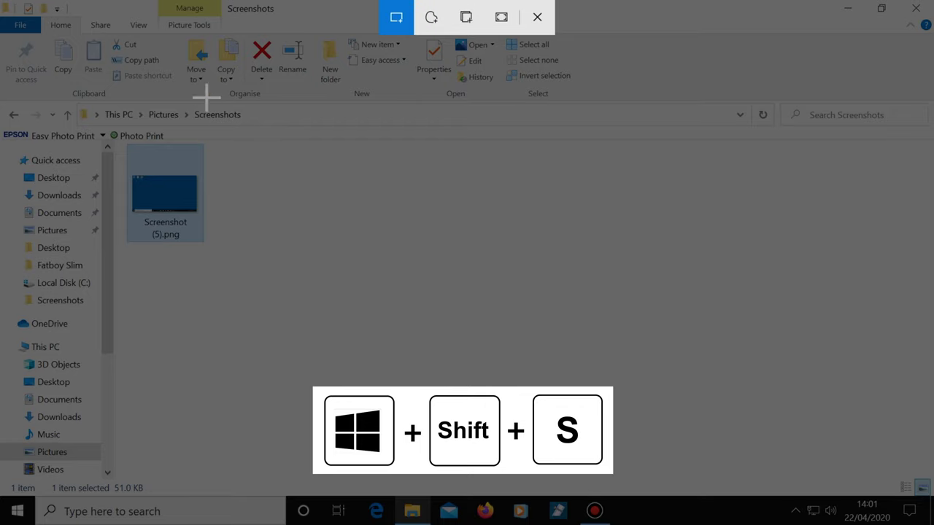
pyautogui.moveTo(176, 34)
pyautogui.mouseDown()
pyautogui.moveTo(466, 152)
pyautogui.moveTo(514, 240)
pyautogui.moveTo(539, 268)
pyautogui.moveTo(579, 289)
pyautogui.mouseUp()
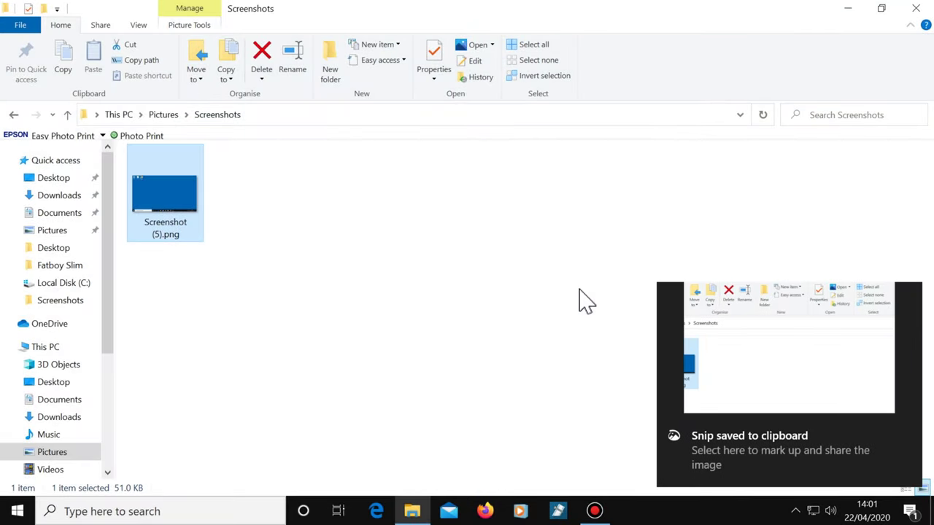
pyautogui.click(749, 443)
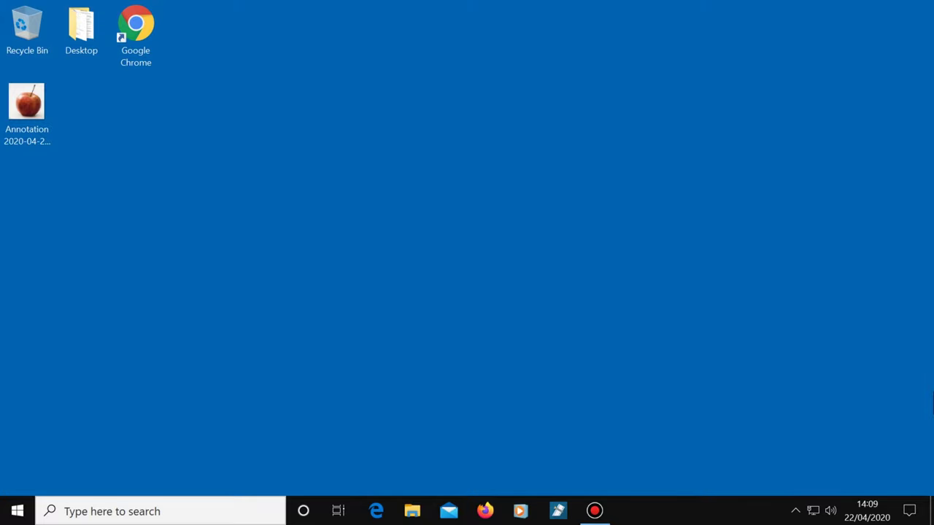
# Bring up Word's Help pane with F1 next to the blank Document1.
pyautogui.press('F1')
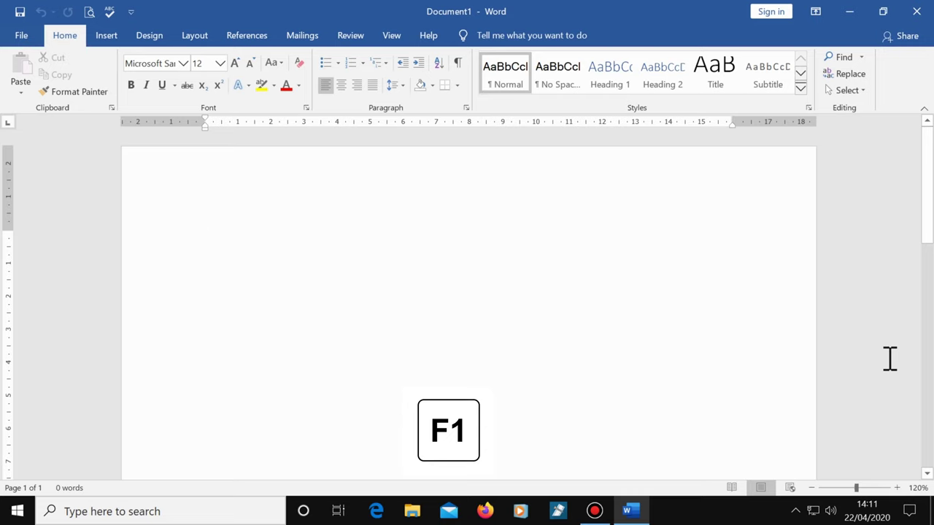
pyautogui.press('F1')
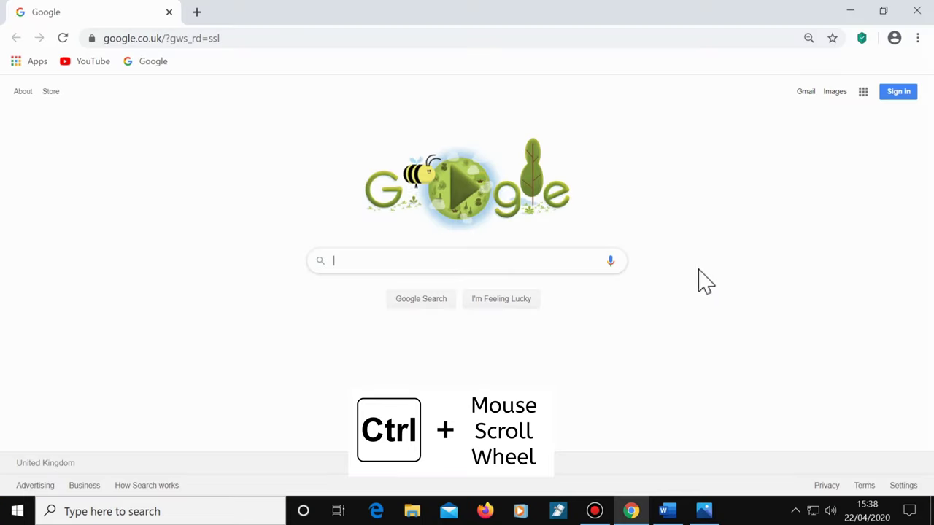
# Ctrl-scroll the Google homepage in Chrome to zoom in and out, ending at a smaller size.
pyautogui.scroll(-2, 693, 292)
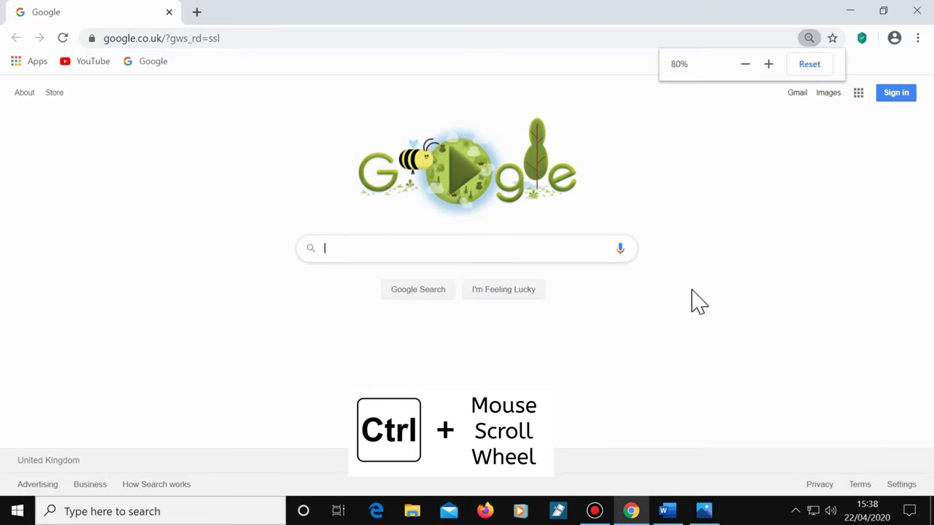
pyautogui.scroll(1, 697, 301)
pyautogui.scroll(-1, 697, 300)
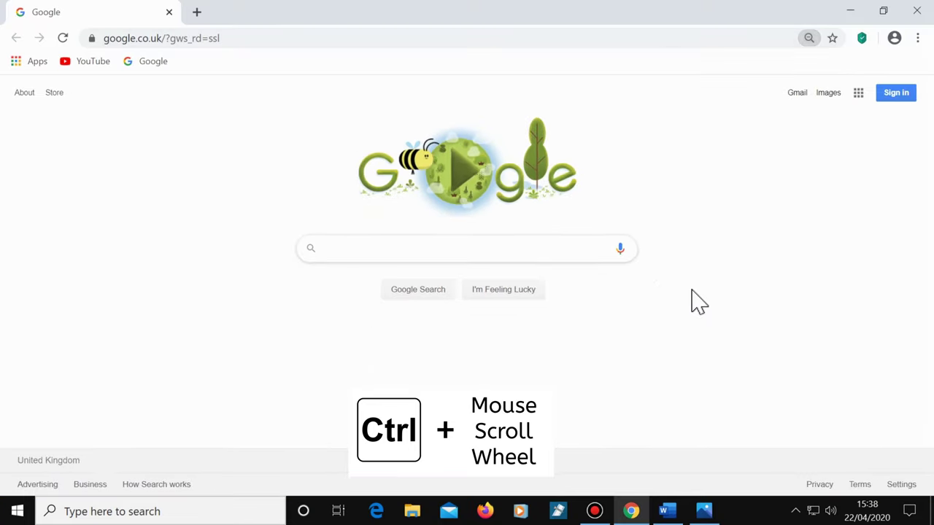
pyautogui.scroll(-1, 697, 301)
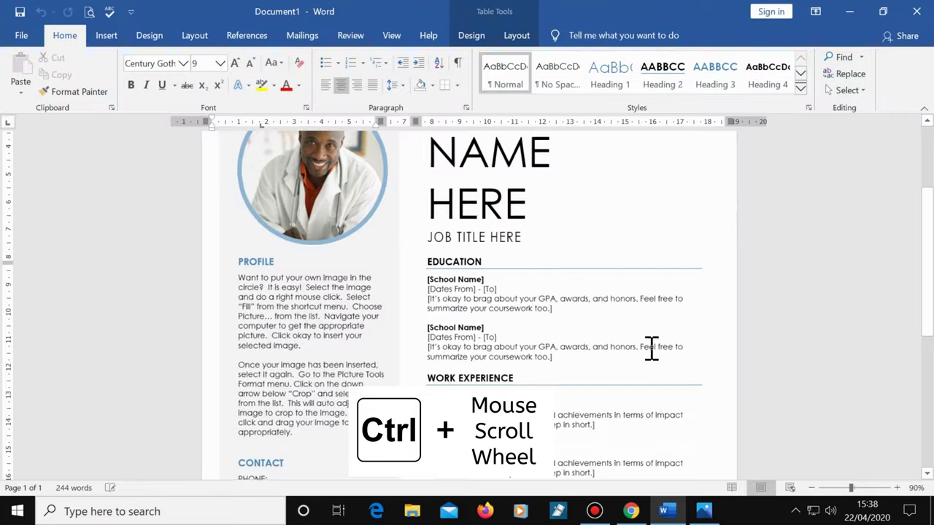
pyautogui.scroll(-3, 651, 348)
pyautogui.scroll(4, 651, 348)
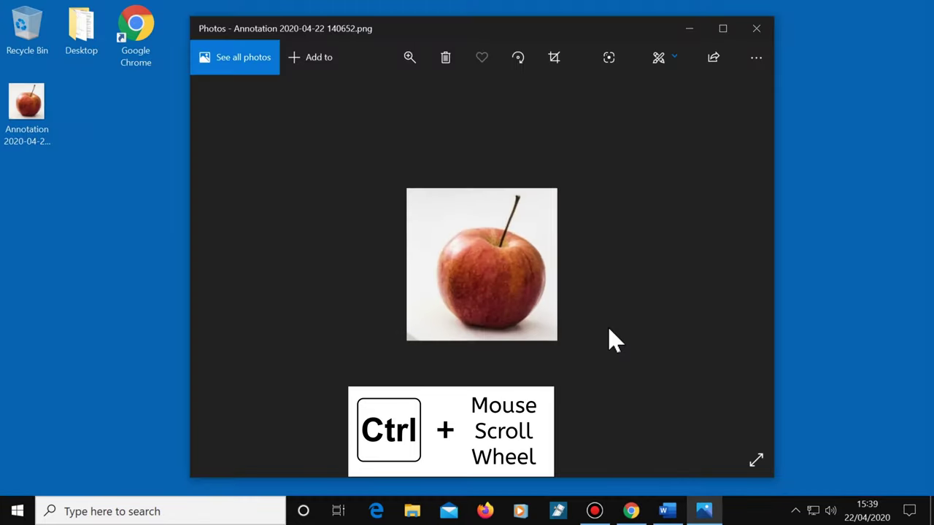
pyautogui.scroll(4, 609, 338)
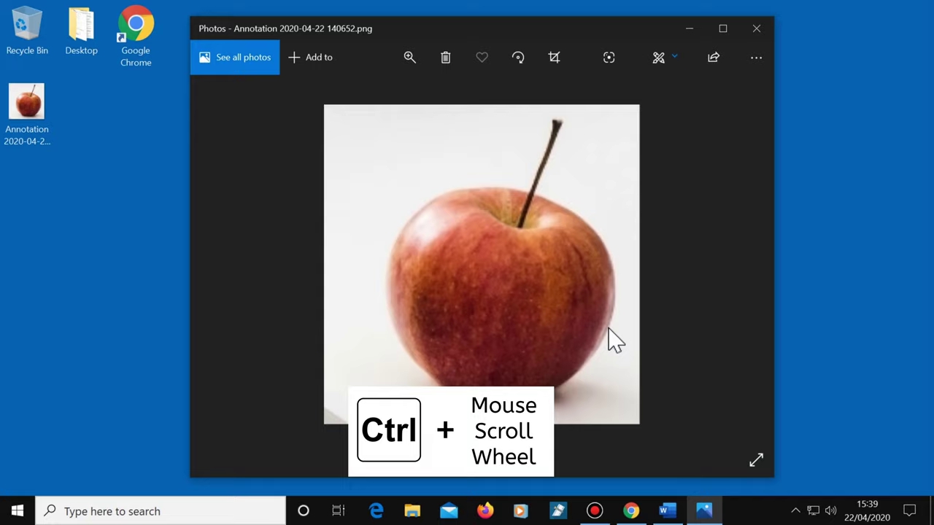
pyautogui.scroll(-3, 615, 340)
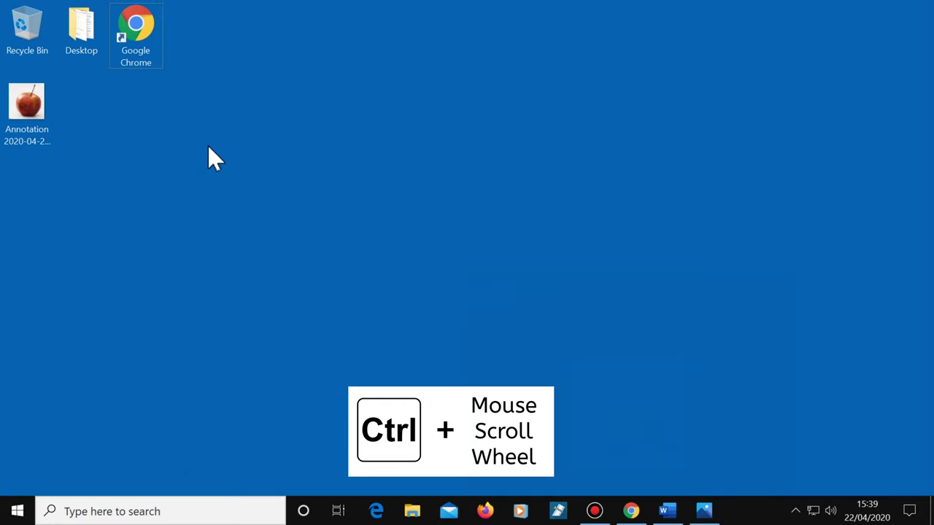
pyautogui.scroll(3, 209, 150)
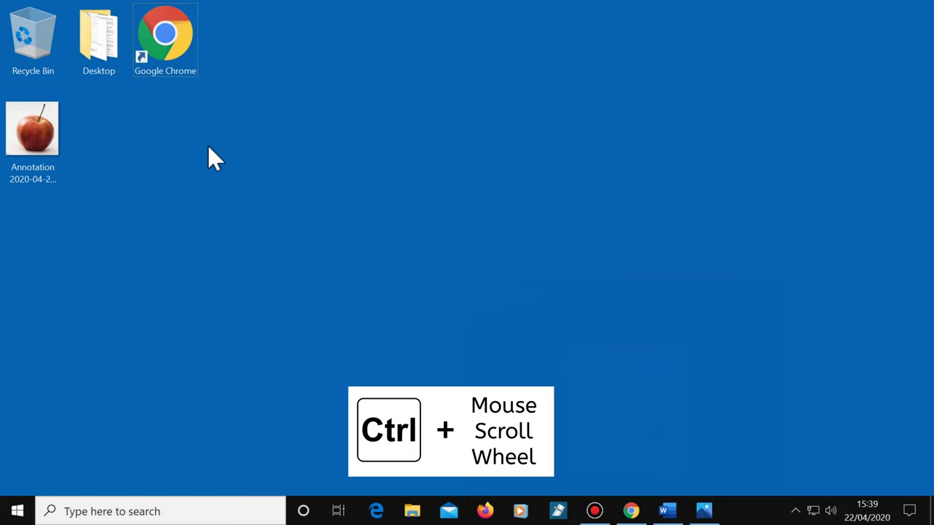
pyautogui.scroll(-3, 208, 150)
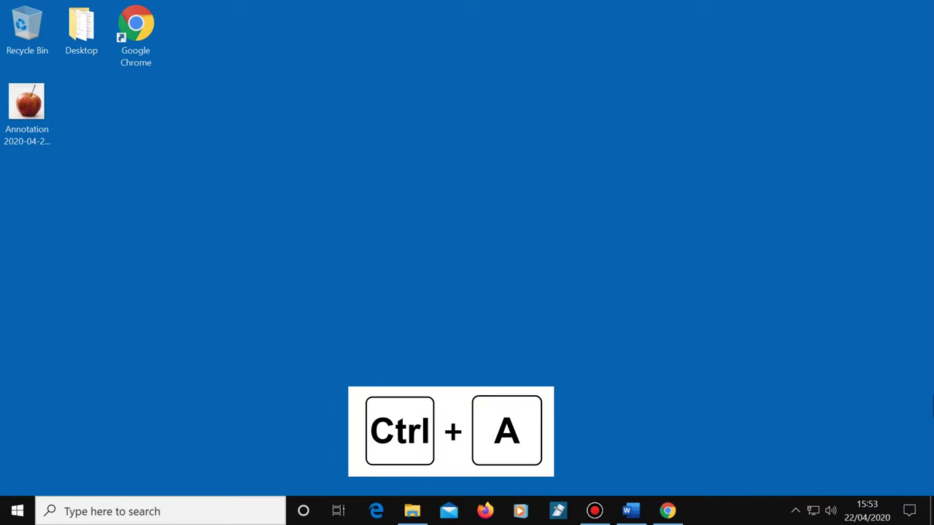
# Select all text in the Word document, then everything on the Motherboard Wikipedia page.
pyautogui.click(625, 514)
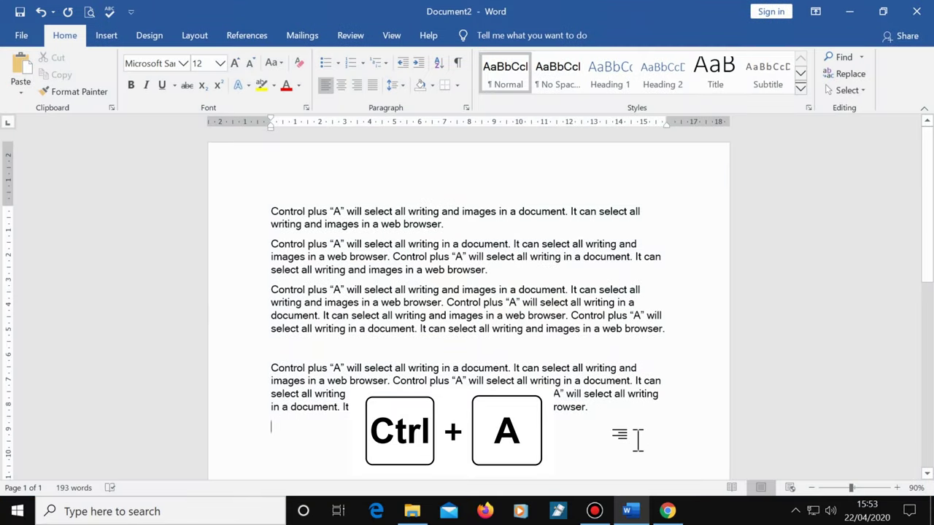
pyautogui.hotkey('ctrl', 'a')
pyautogui.hotkey('alt', 'Tab')
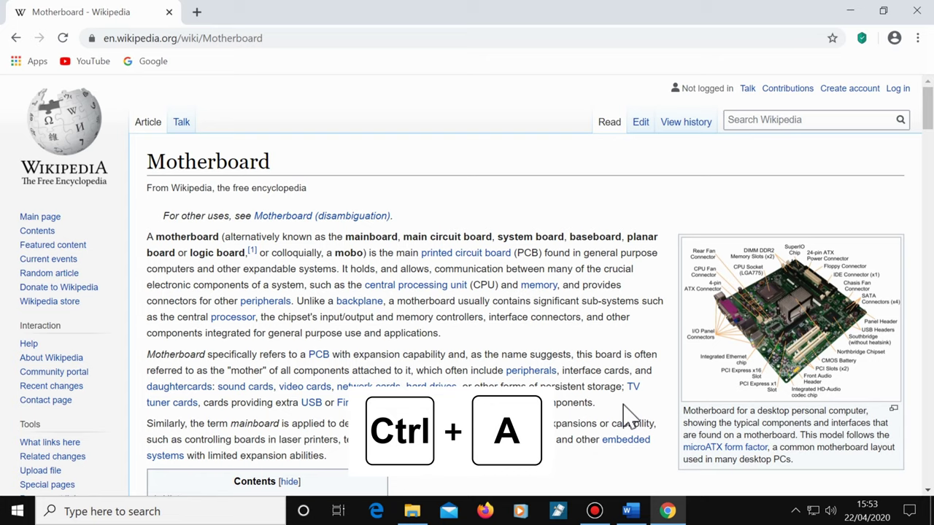
pyautogui.hotkey('ctrl', 'a')
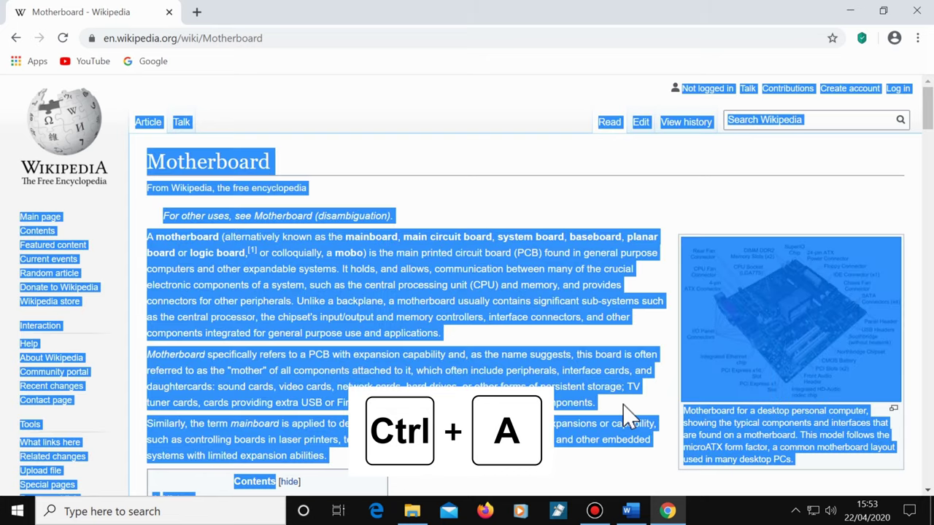
# Select all desktop icons, then all 117 items in the C:\Windows folder.
pyautogui.press('super+d')
pyautogui.hotkey('ctrl', 'a')
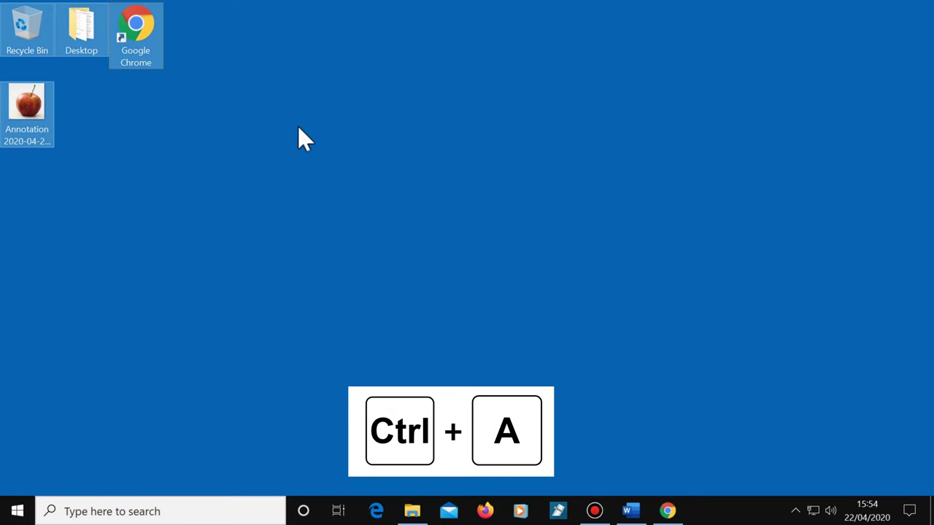
pyautogui.hotkey('alt', 'Tab')
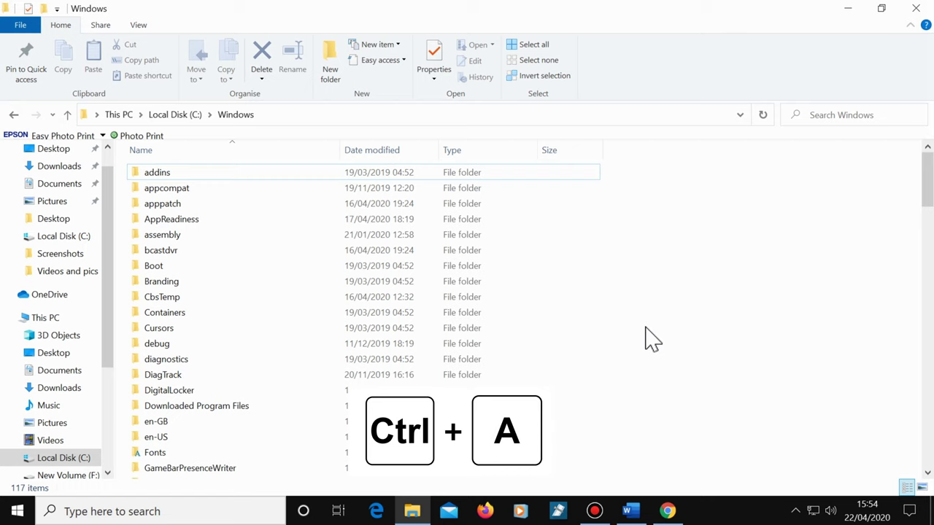
pyautogui.hotkey('ctrl', 'a')
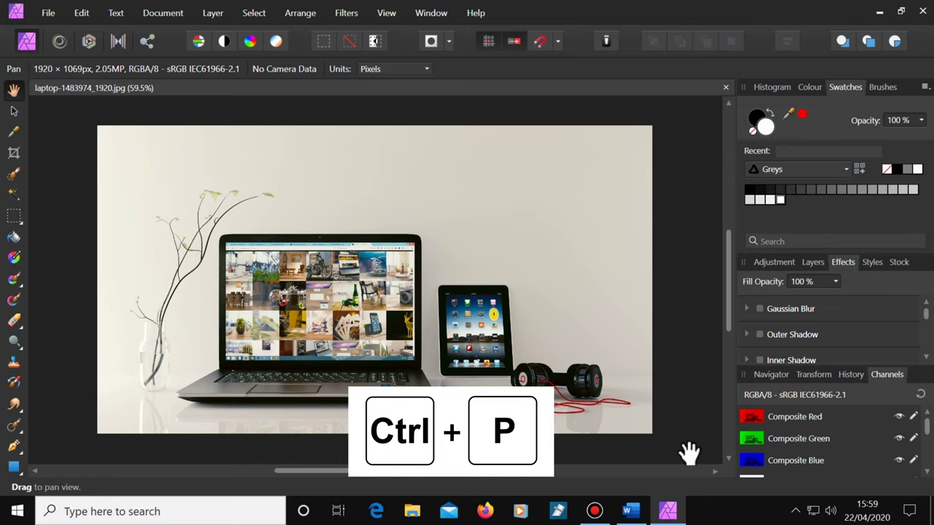
# Open print options for the laptop photo in Affinity Photo, then Word's print preview.
pyautogui.hotkey('ctrl', 'p')
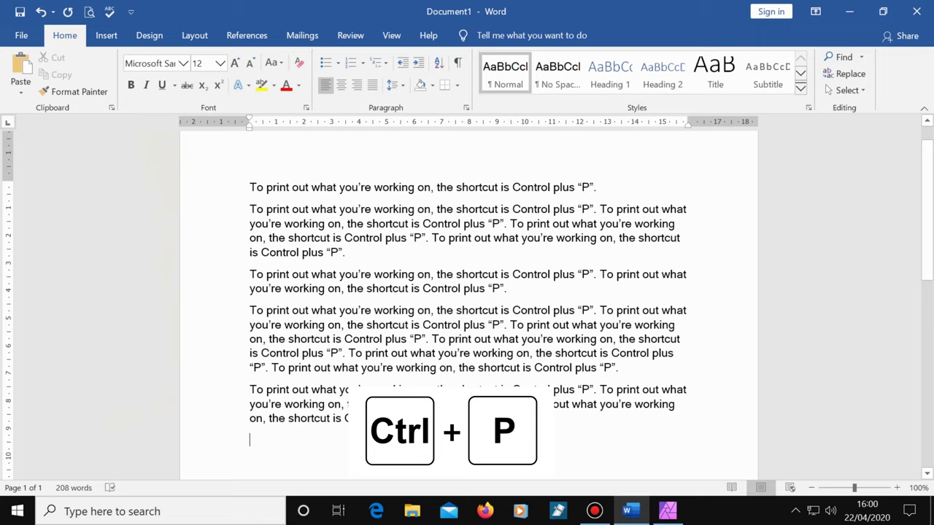
pyautogui.hotkey('ctrl', 'p')
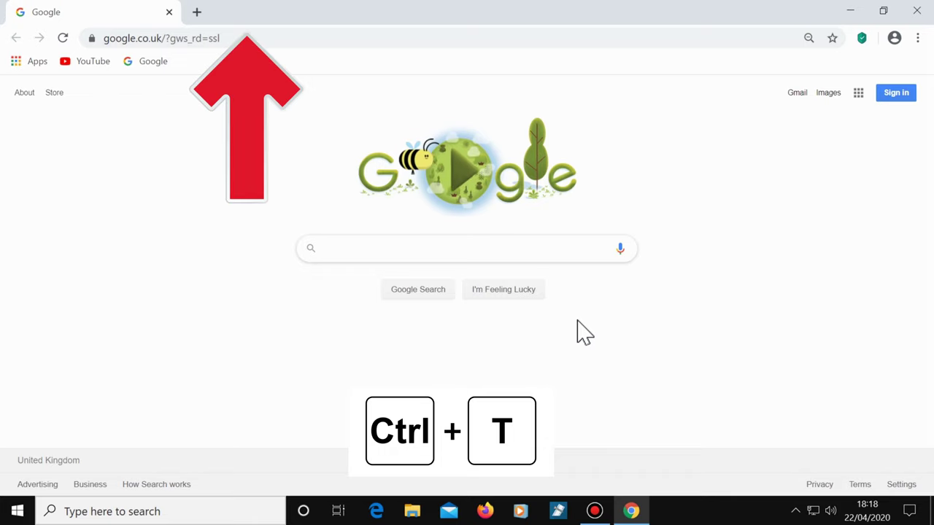
pyautogui.hotkey('ctrl', 't')
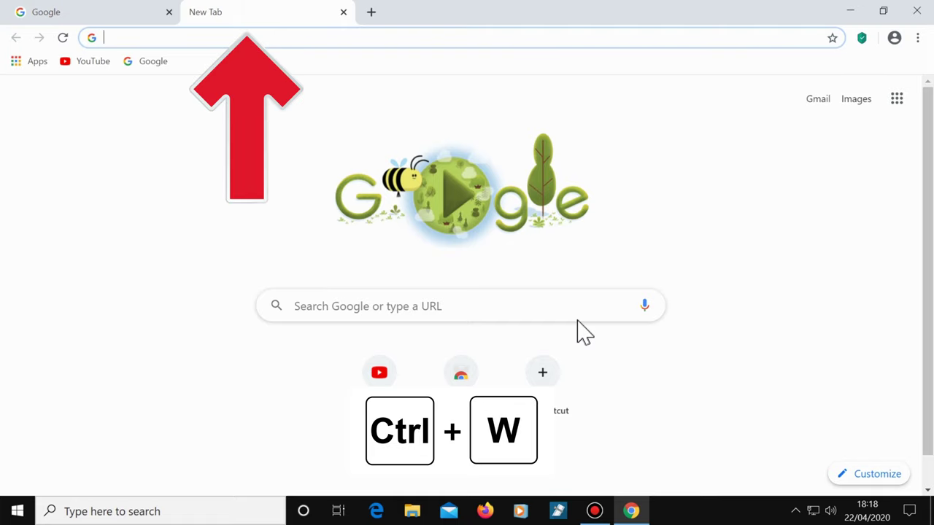
pyautogui.hotkey('ctrl', 'w')
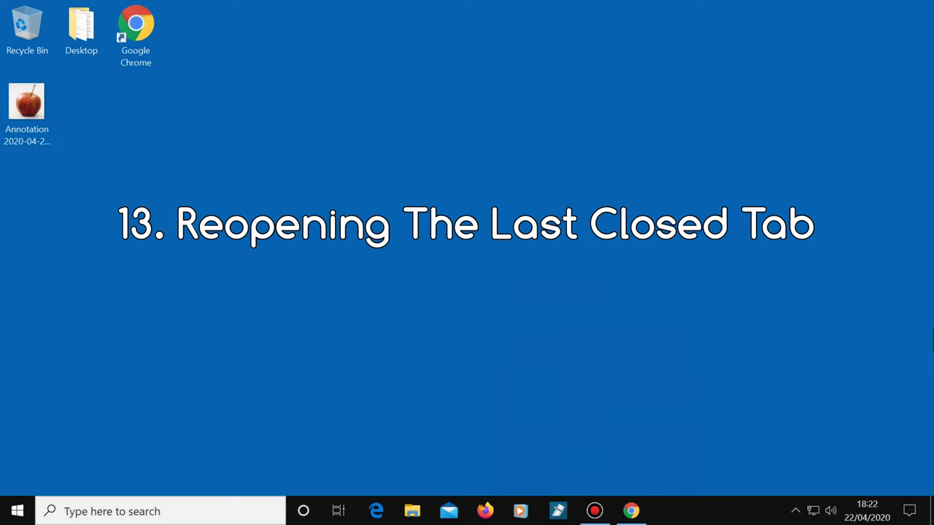
# Close the Amazon.co.uk tab in Chrome, then reopen it with Ctrl+Shift+T.
pyautogui.click(631, 511)
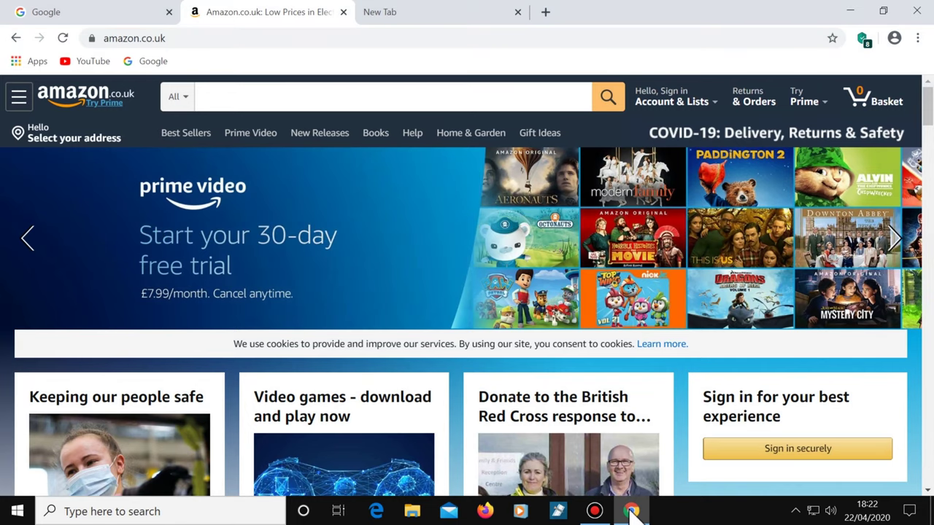
pyautogui.click(344, 13)
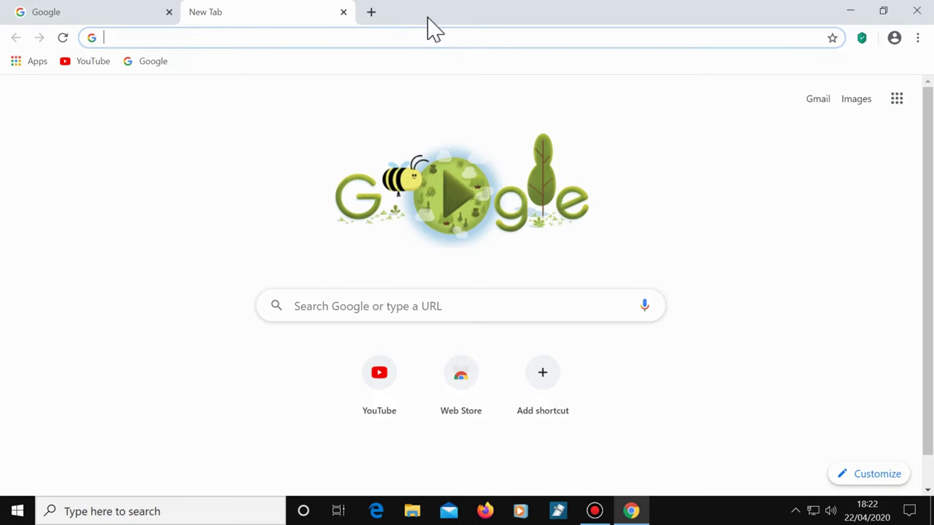
pyautogui.hotkey('ctrl', 'shift', 't')
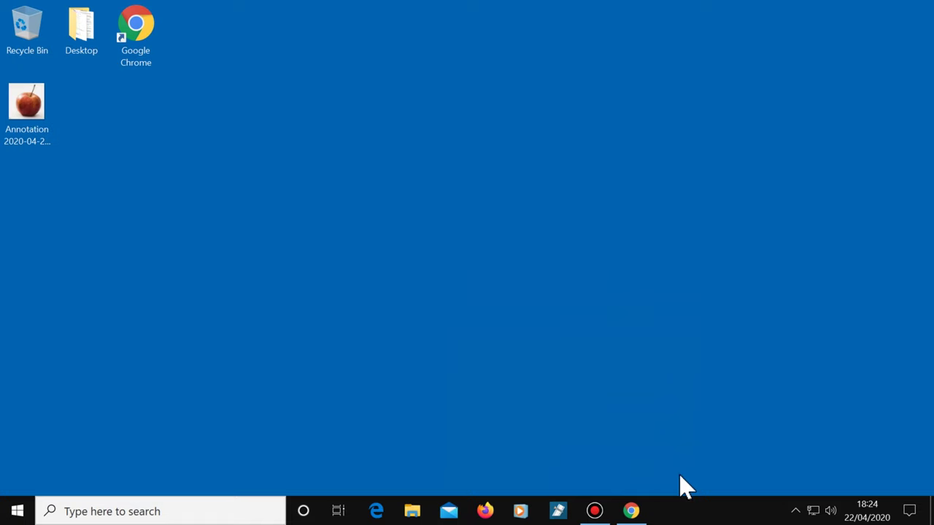
# Go back from Amazon.co.uk to the 'amazon uk' Google results, then forward to Amazon again.
pyautogui.click(632, 512)
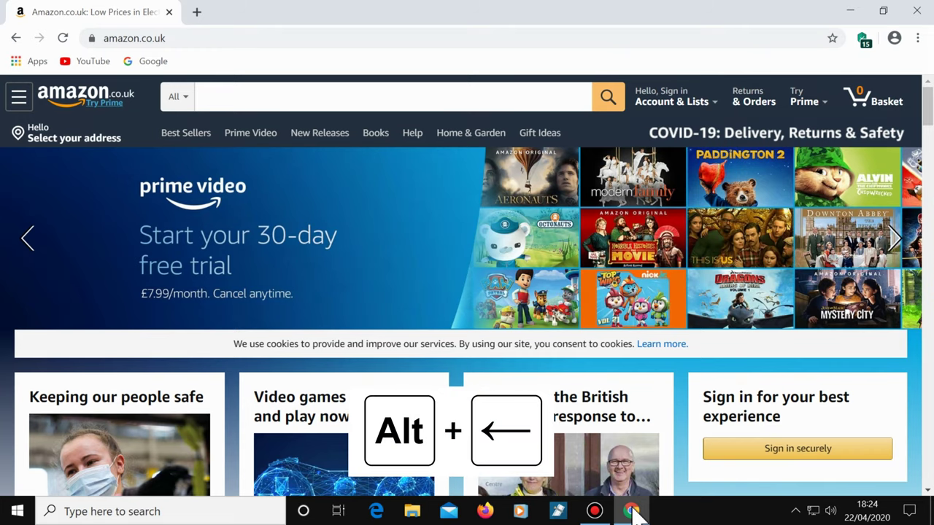
pyautogui.hotkey('alt', 'Left')
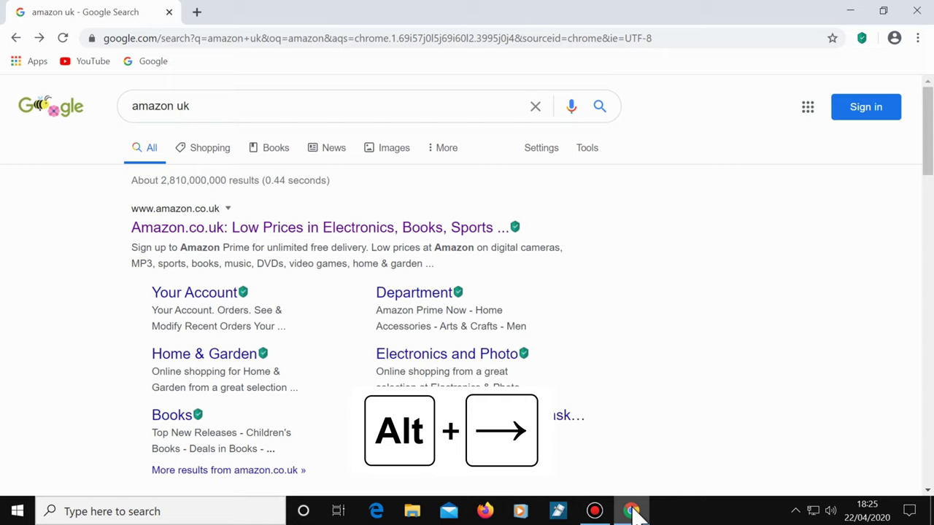
pyautogui.hotkey('alt', 'Right')
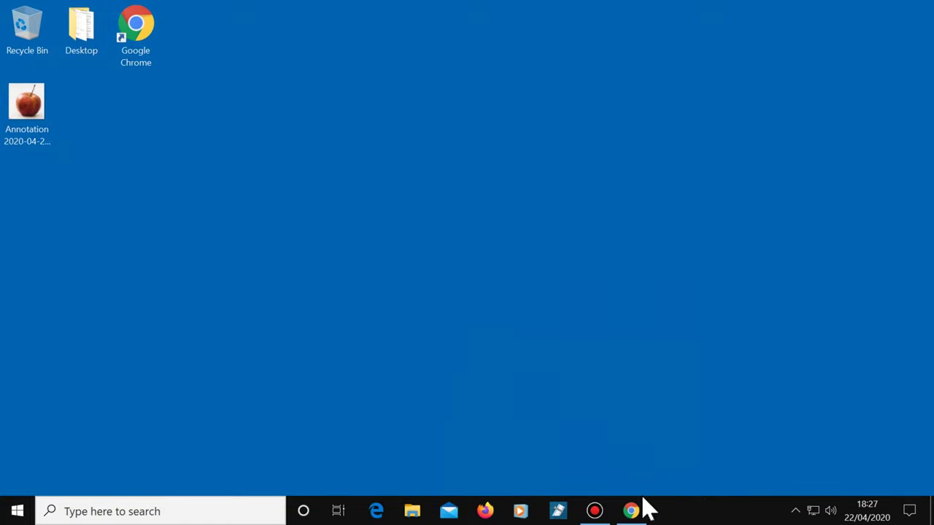
# Show Chrome's History with Ctrl+H, then clear browsing data with Time range kept at Last hour.
pyautogui.click(632, 512)
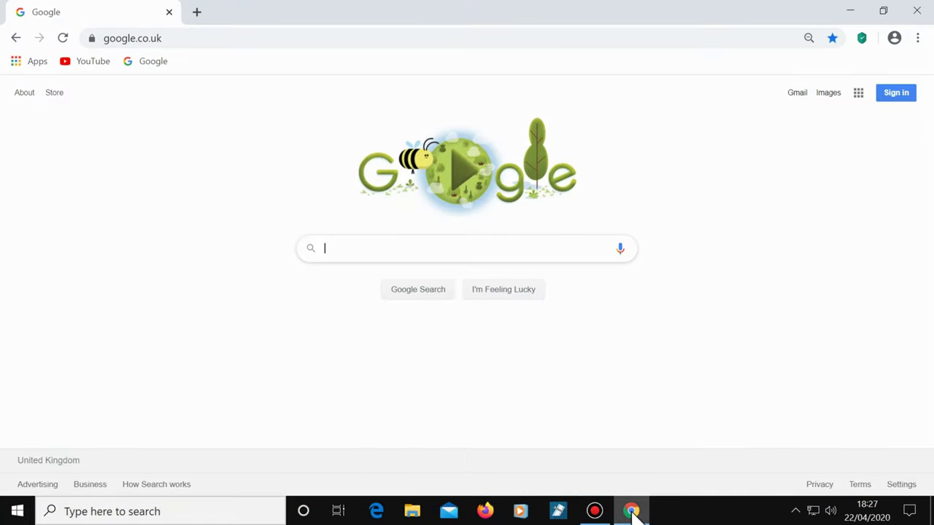
pyautogui.hotkey('ctrl', 'h')
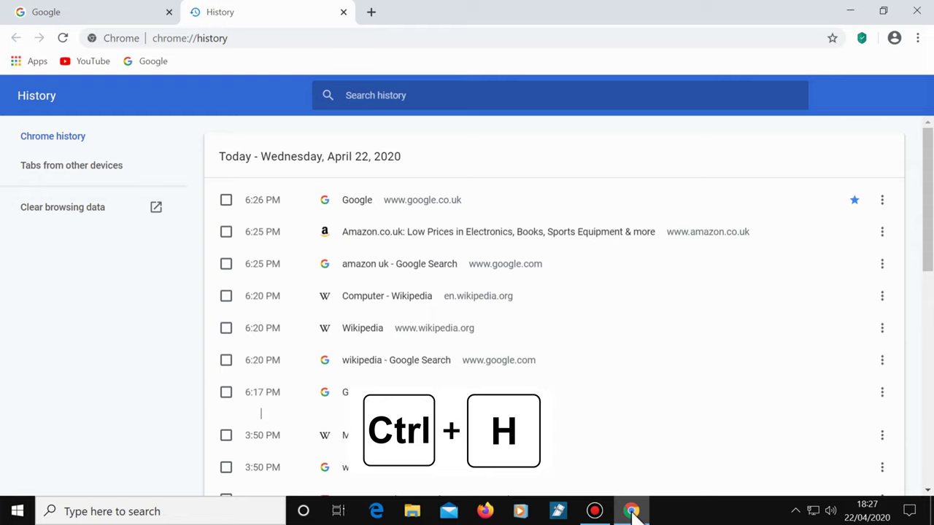
pyautogui.hotkey('ctrl', 'shift', 'Delete')
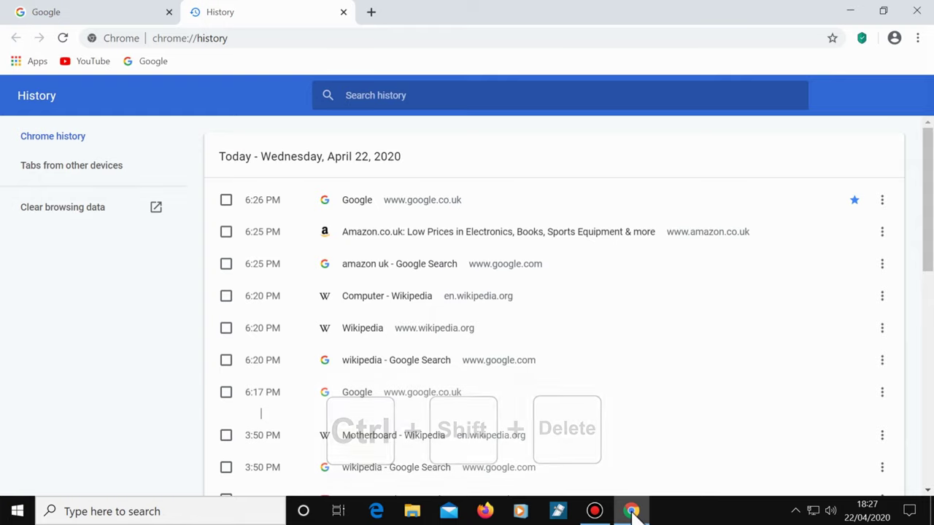
pyautogui.hotkey('ctrl', 'shift', 'Delete')
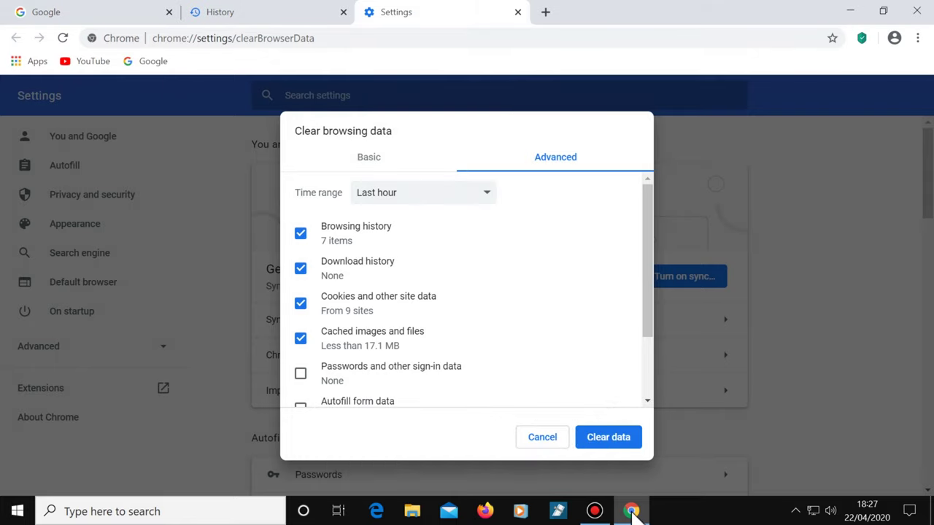
pyautogui.click(482, 194)
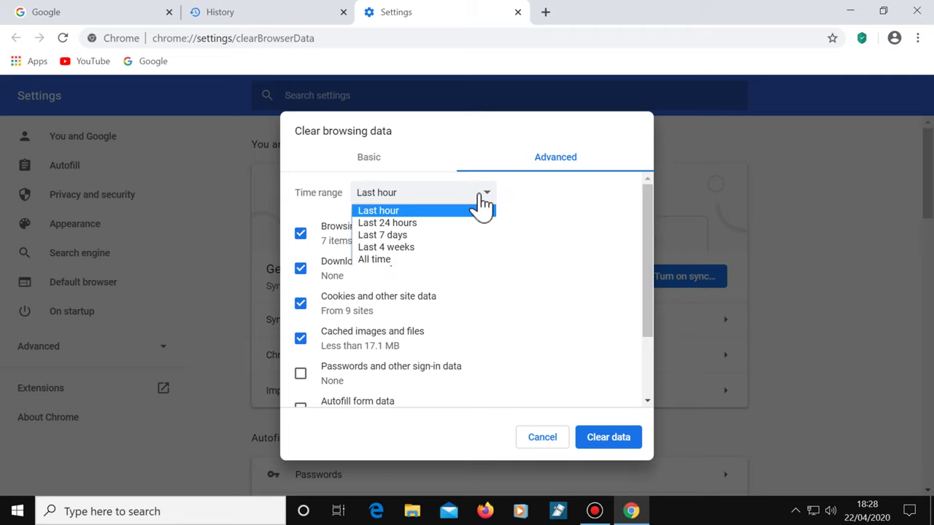
pyautogui.click(429, 213)
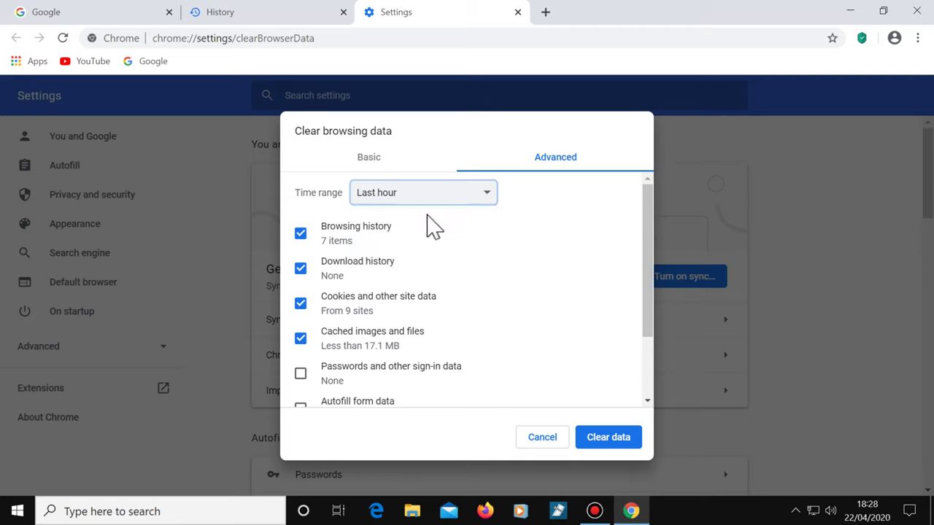
pyautogui.click(600, 440)
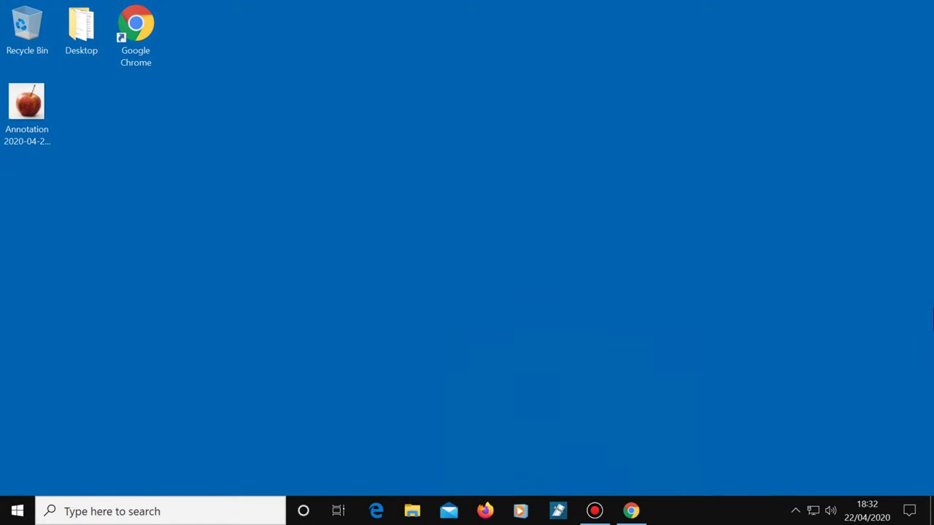
# Page the Wikipedia Computer article down and up one screen, then jump to its bottom and top.
pyautogui.click(633, 512)
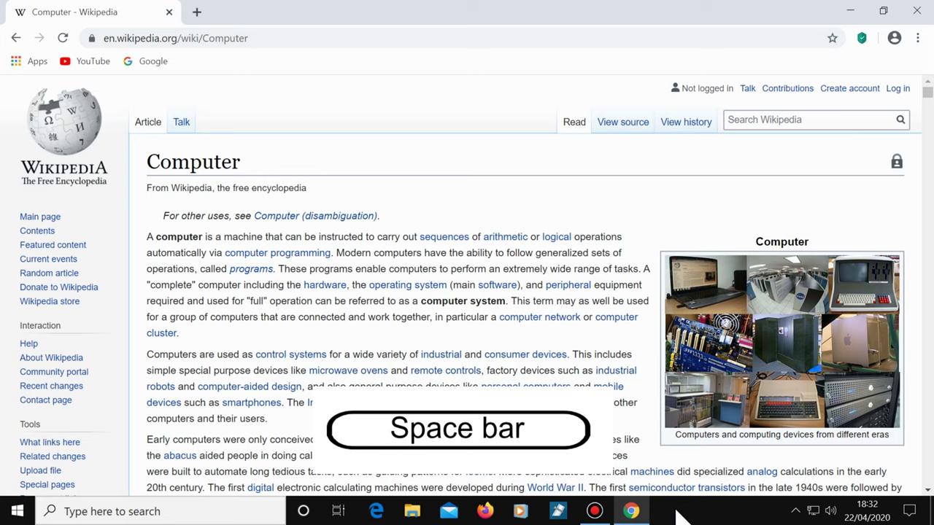
pyautogui.press('space')
pyautogui.press('space')
pyautogui.press('space')
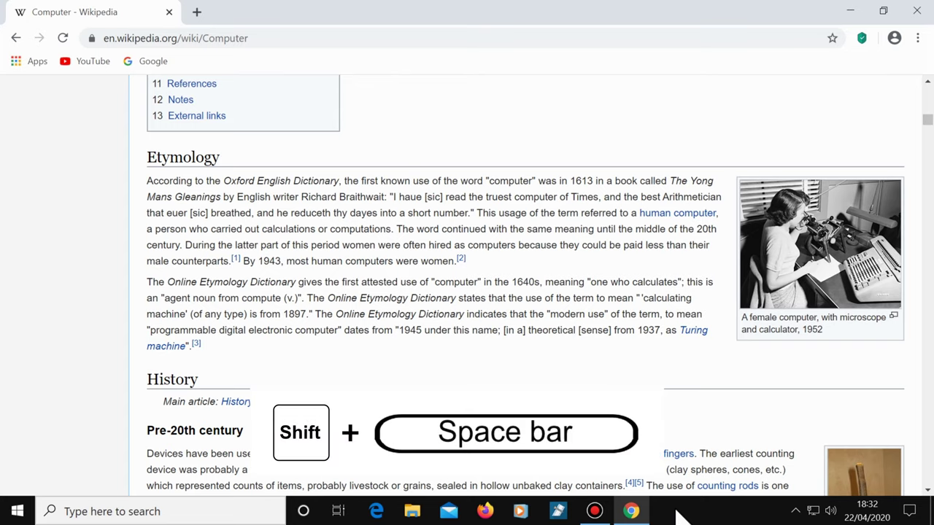
pyautogui.hotkey('shift', 'space')
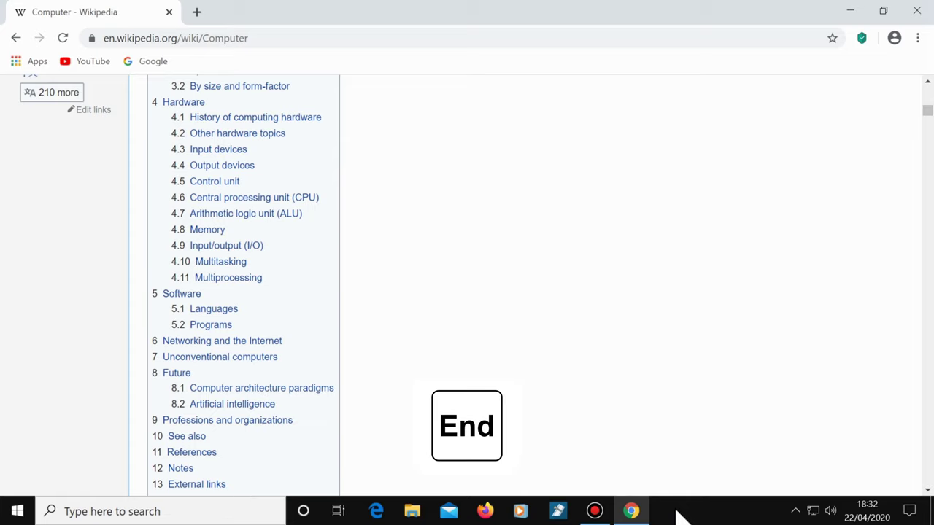
pyautogui.press('End')
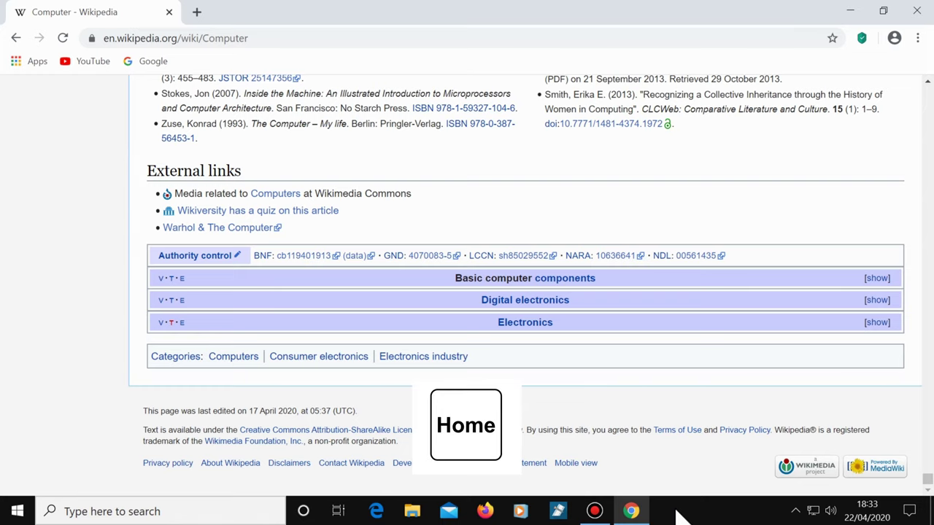
pyautogui.press('Home')
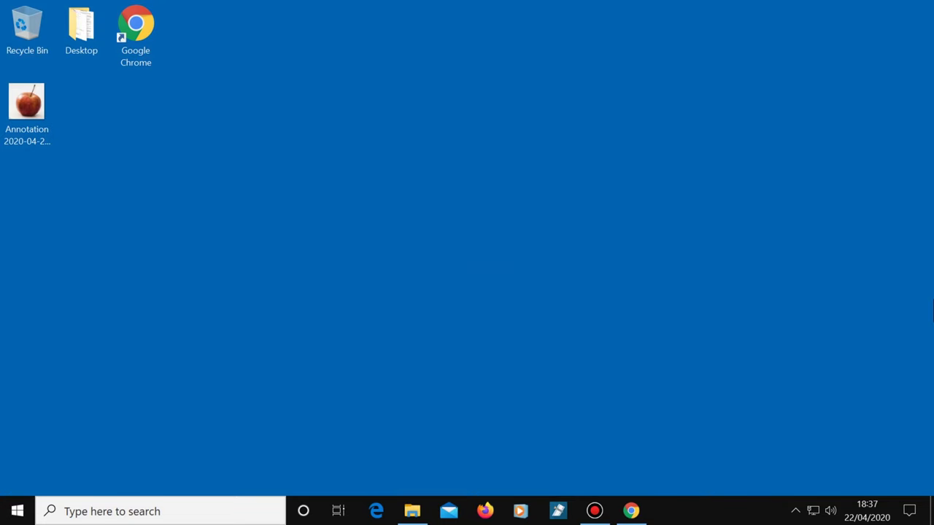
# Refresh the YouTube homepage with F5, hard-refresh it with Ctrl+F5, then minimise Chrome.
pyautogui.click(634, 512)
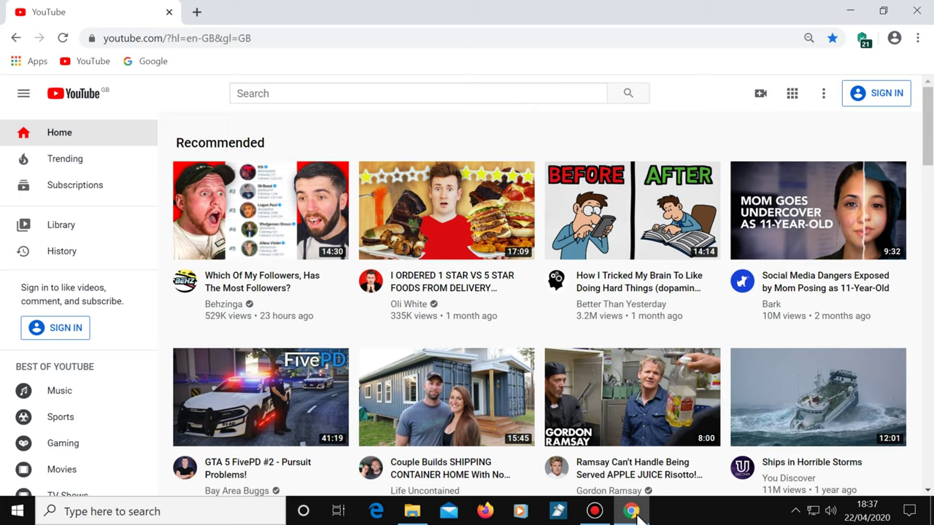
pyautogui.press('F5')
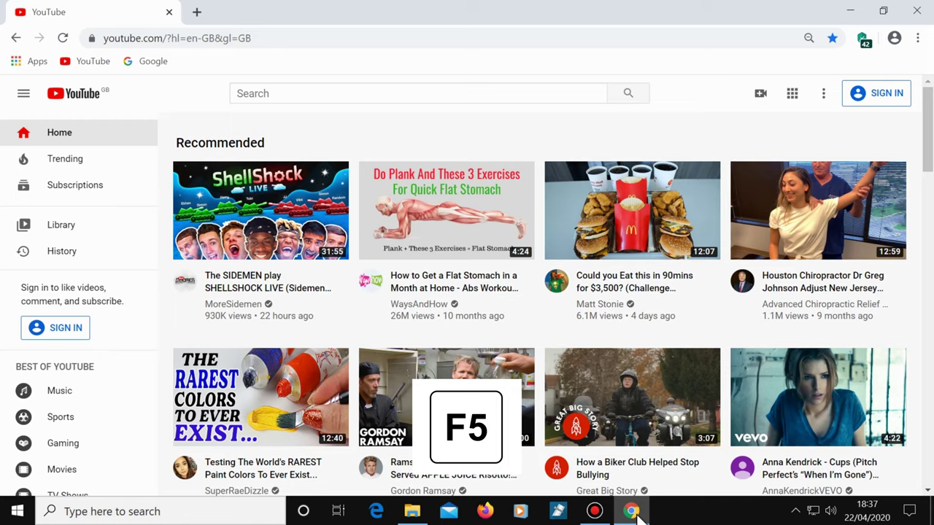
pyautogui.hotkey('ctrl', 'F5')
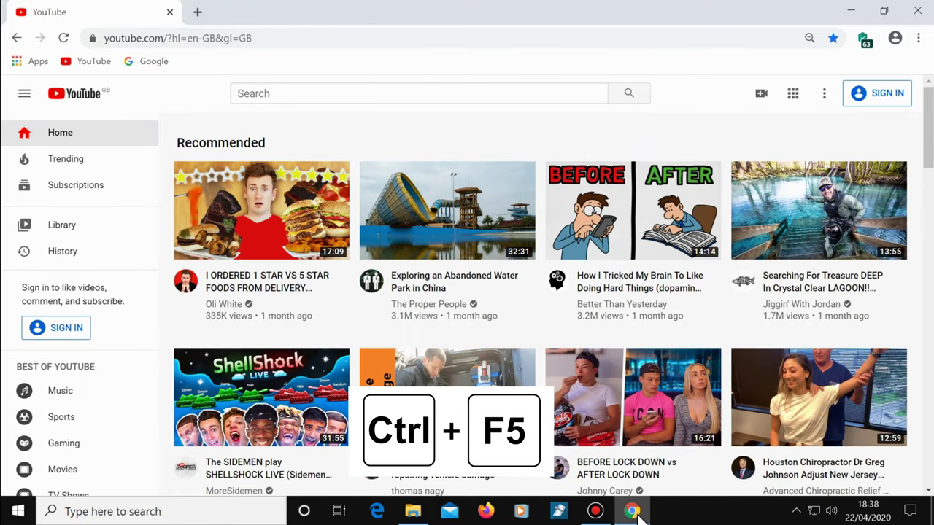
pyautogui.click(632, 511)
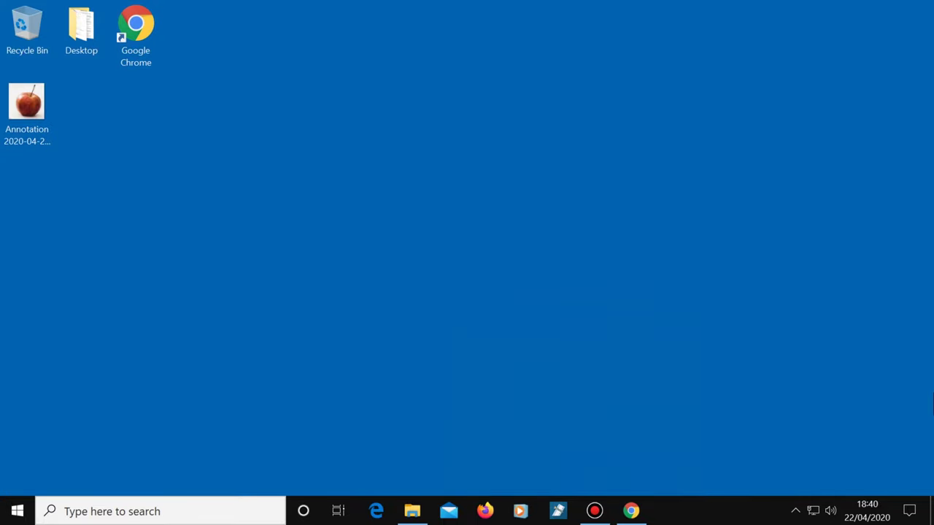
# Insert tree, fireworks, film frames, palette, lab coat, thread, necktie and T-shirt emoji via Win+;.
pyautogui.press('super+semicolon')
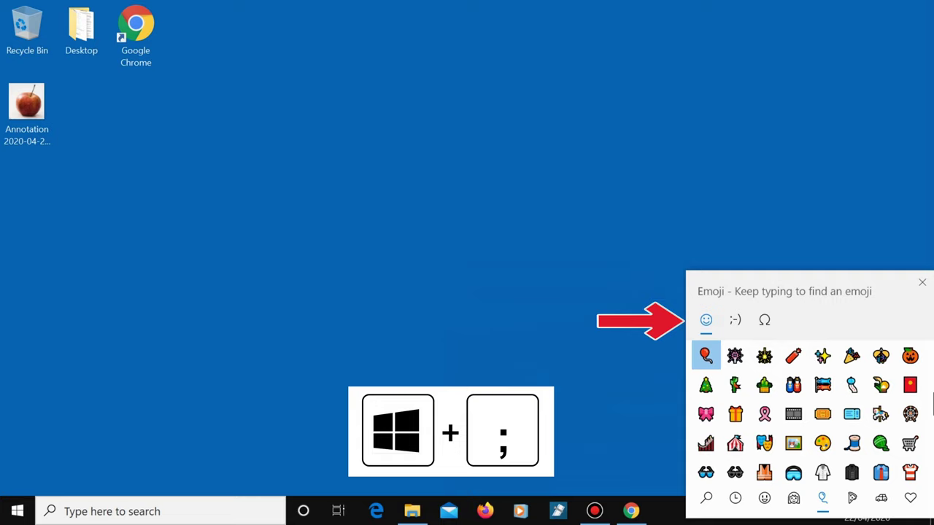
pyautogui.click(615, 353)
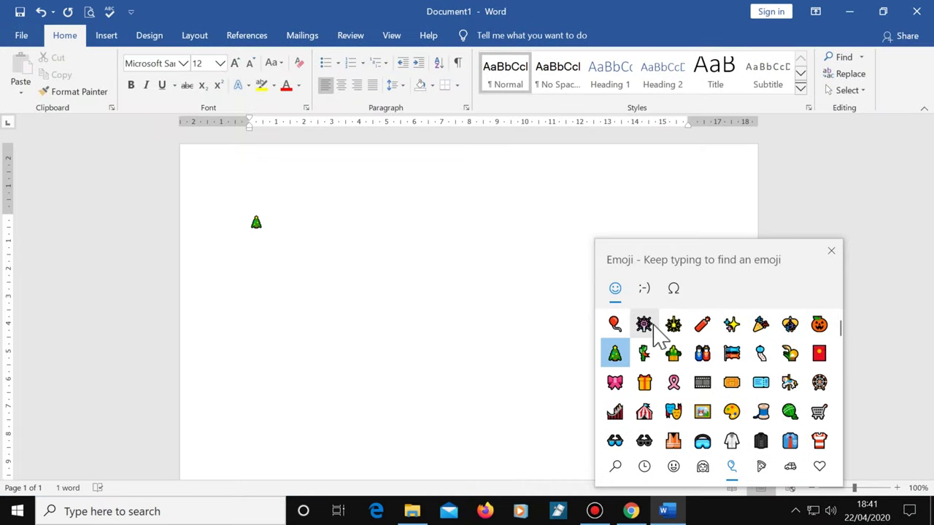
pyautogui.click(644, 324)
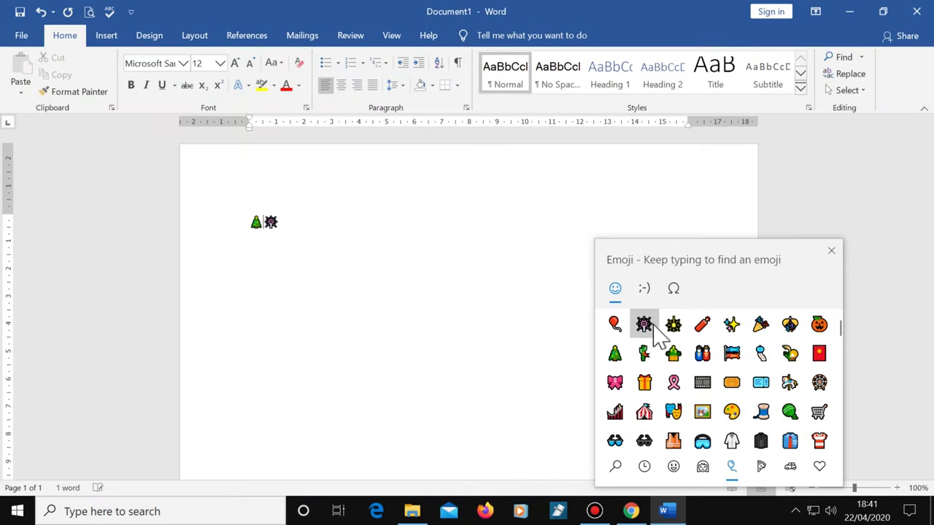
pyautogui.click(705, 383)
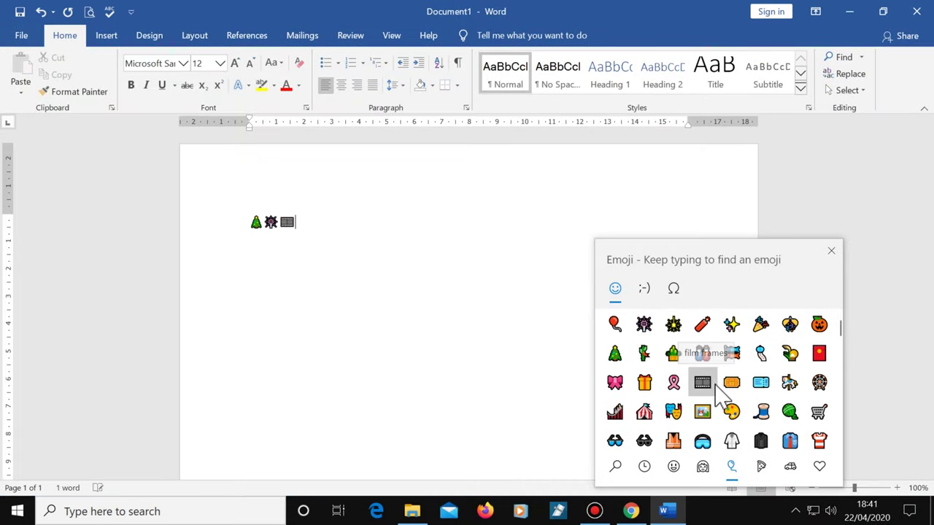
pyautogui.click(733, 413)
pyautogui.click(732, 440)
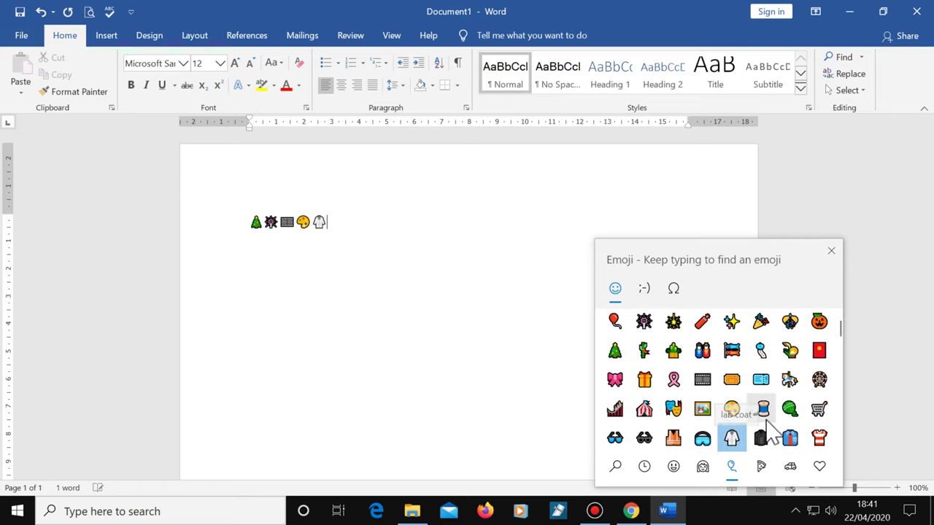
pyautogui.click(762, 410)
pyautogui.click(790, 438)
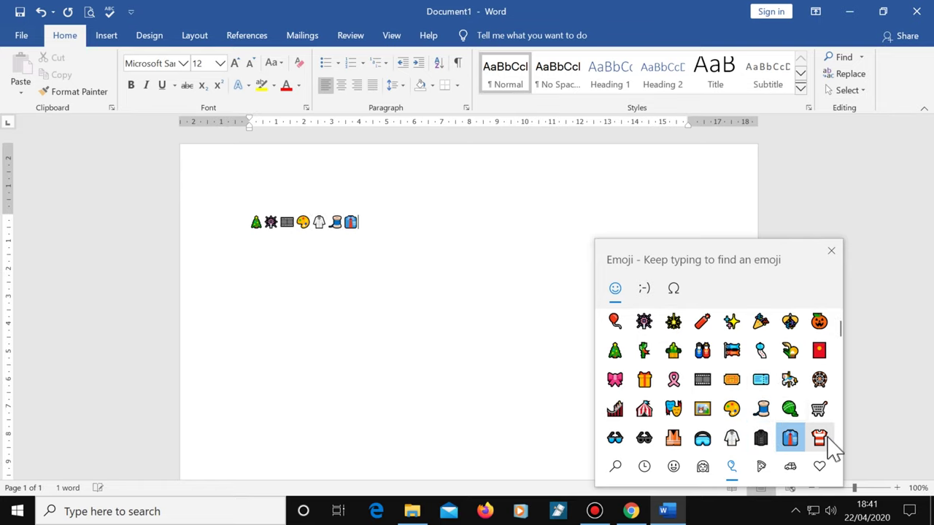
pyautogui.click(820, 438)
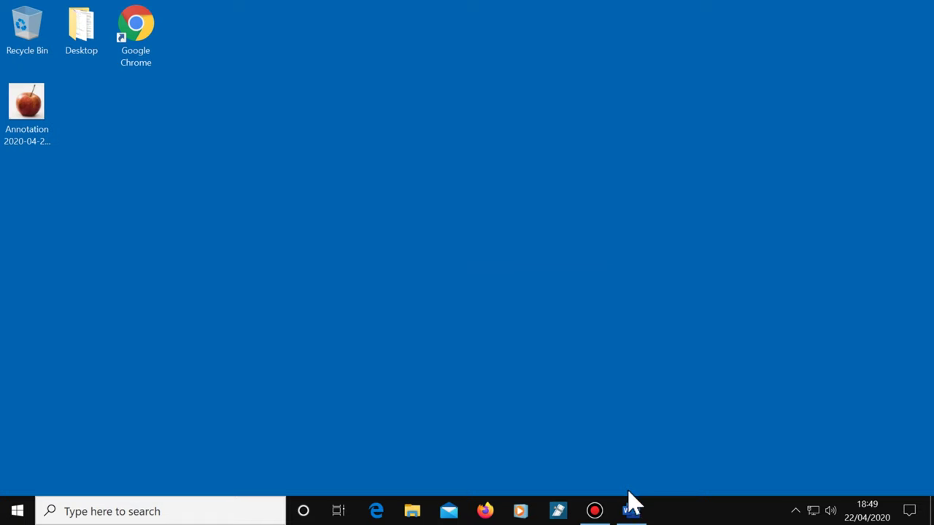
# Search the Word document for 'easier' and scroll down to its second highlighted match.
pyautogui.click(632, 513)
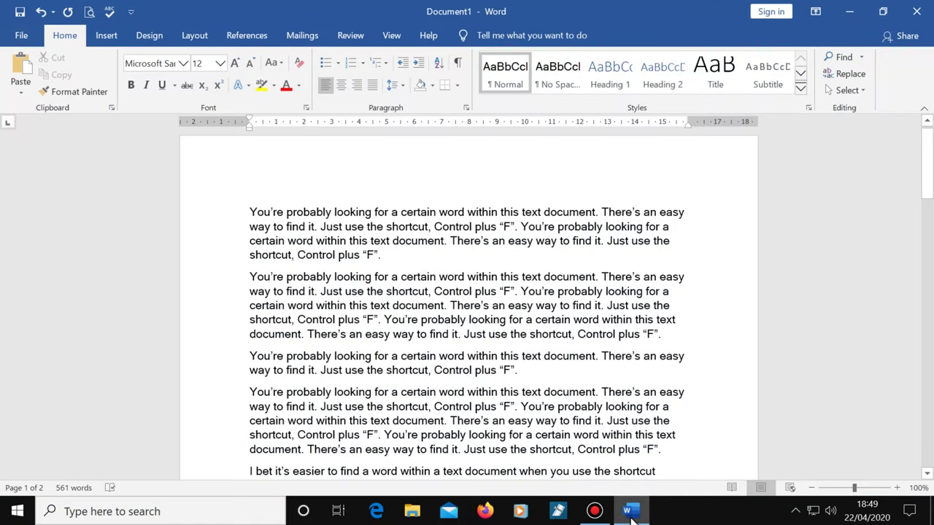
pyautogui.hotkey('ctrl', 'f')
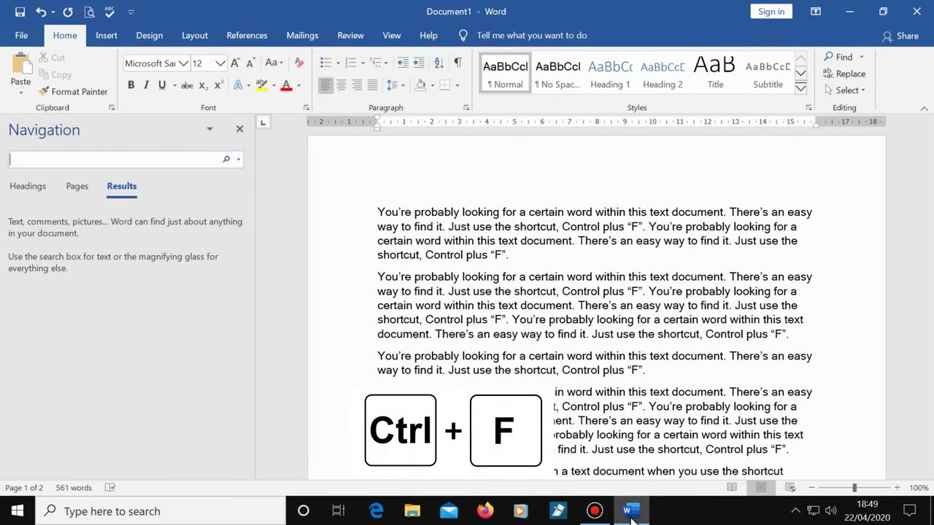
pyautogui.write('easier')
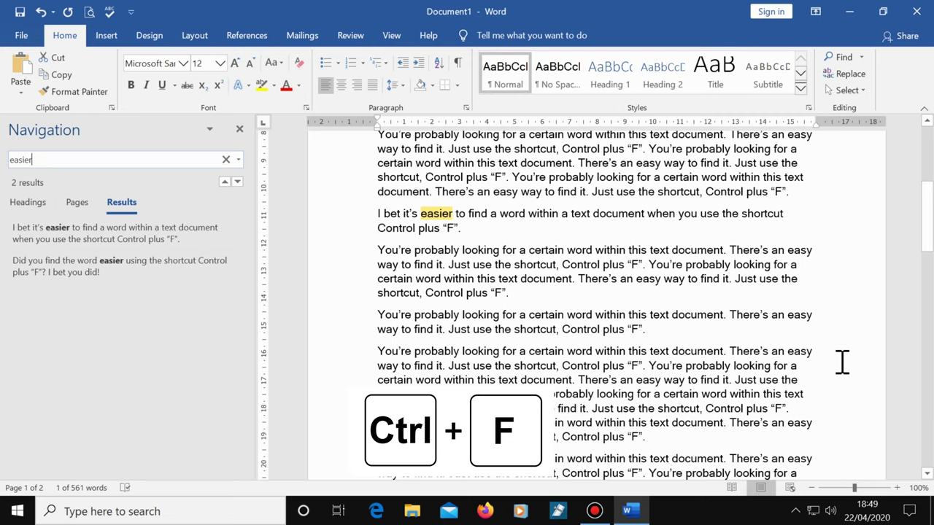
pyautogui.scroll(-1, 842, 363)
pyautogui.scroll(-3, 843, 362)
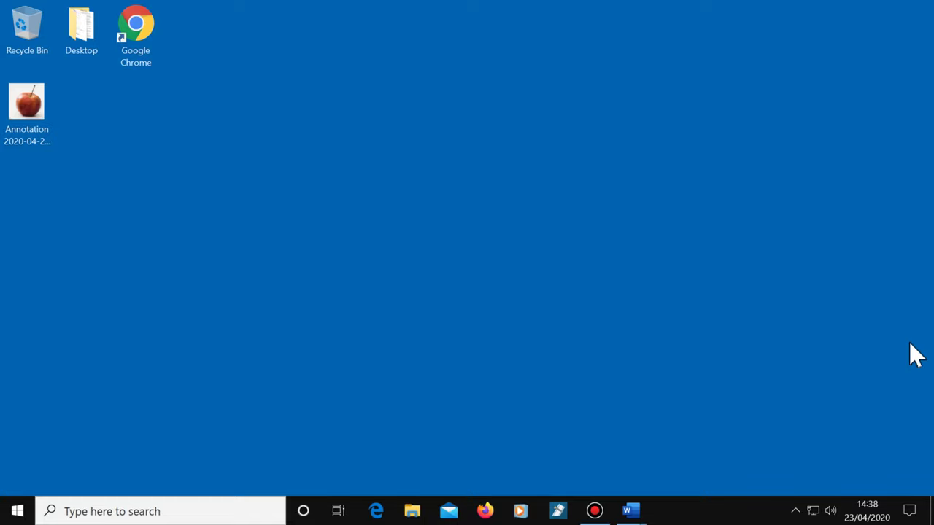
# Bring up the Work Information and Sales pie-chart Word documents on the first desktop.
pyautogui.moveTo(626, 513)
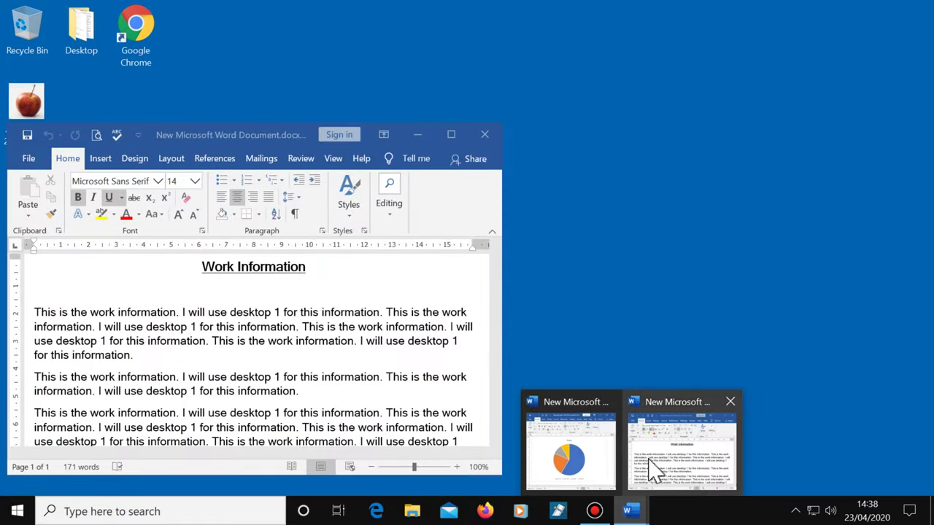
pyautogui.click(651, 467)
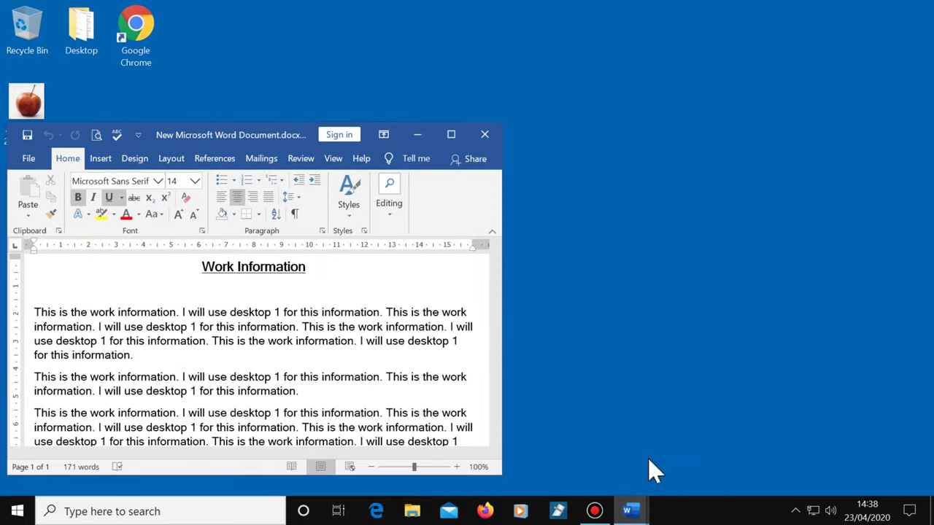
pyautogui.moveTo(634, 513)
pyautogui.click(598, 462)
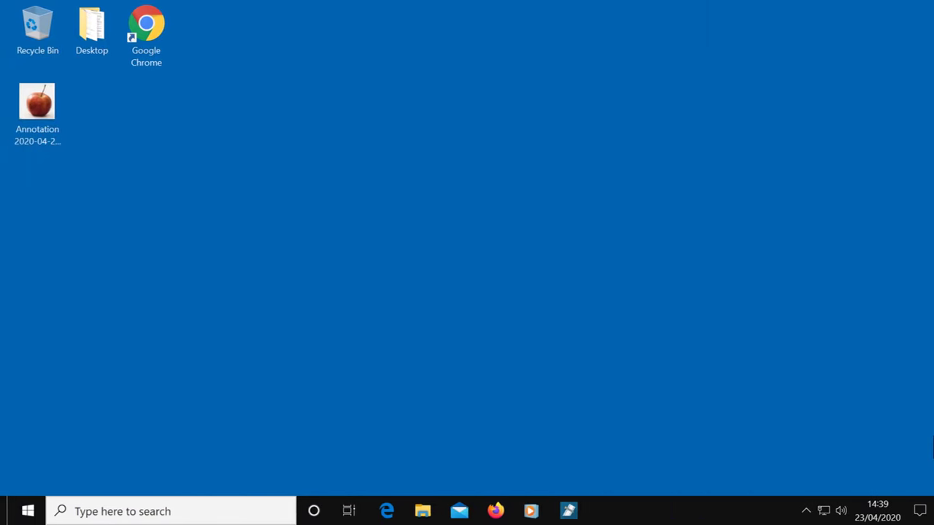
pyautogui.press('ctrl+super+Left')
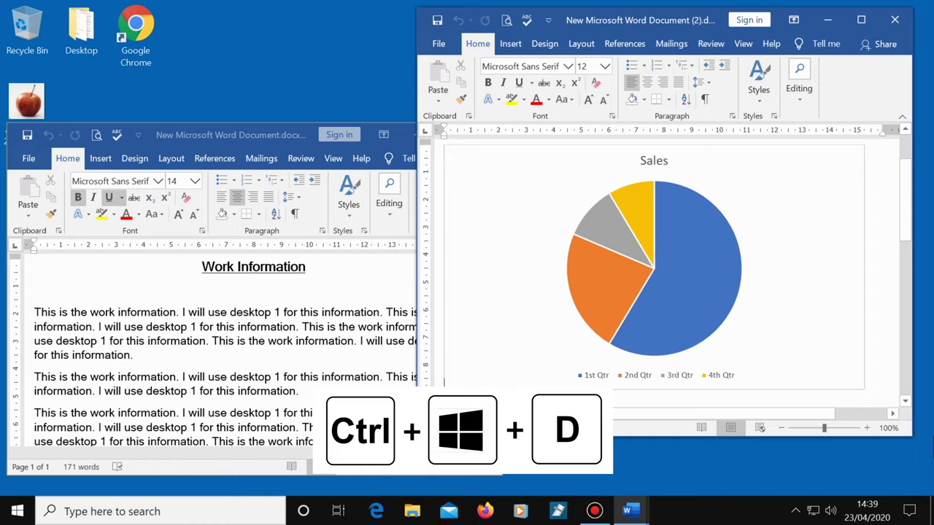
# Add a new empty virtual desktop, switch between it and the Word desktop, then close it.
pyautogui.press('ctrl+super+d')
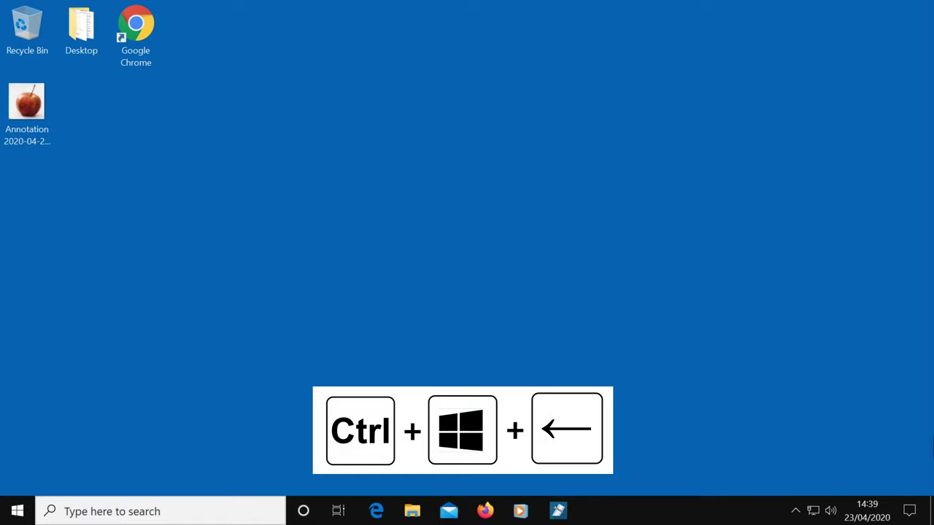
pyautogui.press('ctrl+super+Left')
pyautogui.press('ctrl+super+Right')
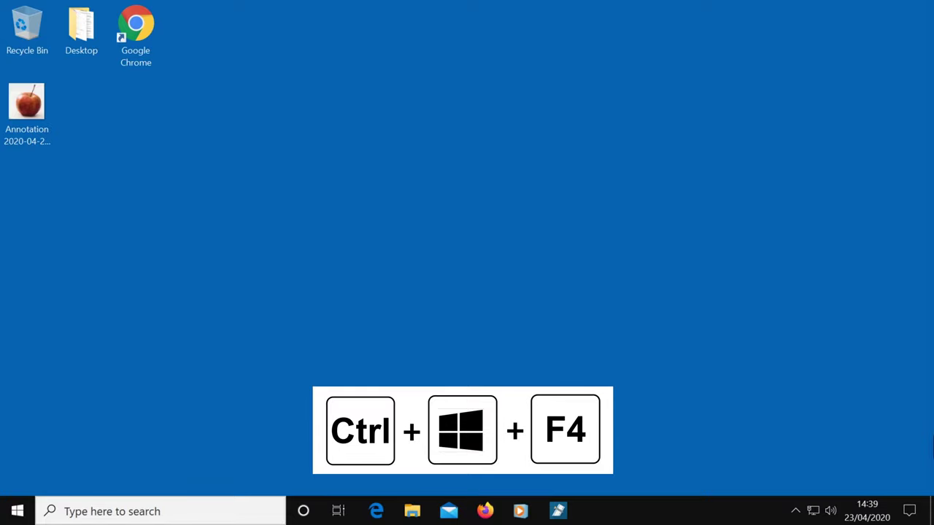
pyautogui.press('ctrl+super+F4')
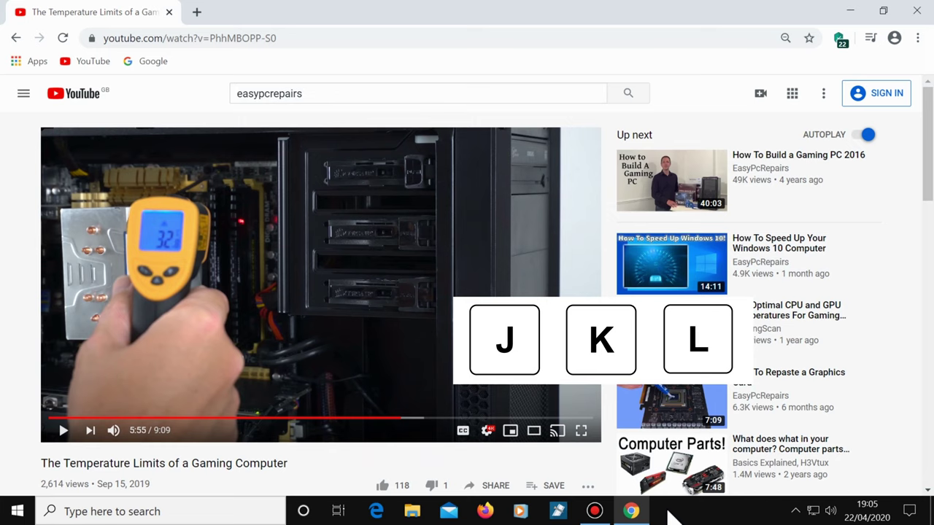
# Rewind 10 seconds with J, pause with K, skip 10 seconds with L, then seek 5 seconds back and forward.
pyautogui.press('j')
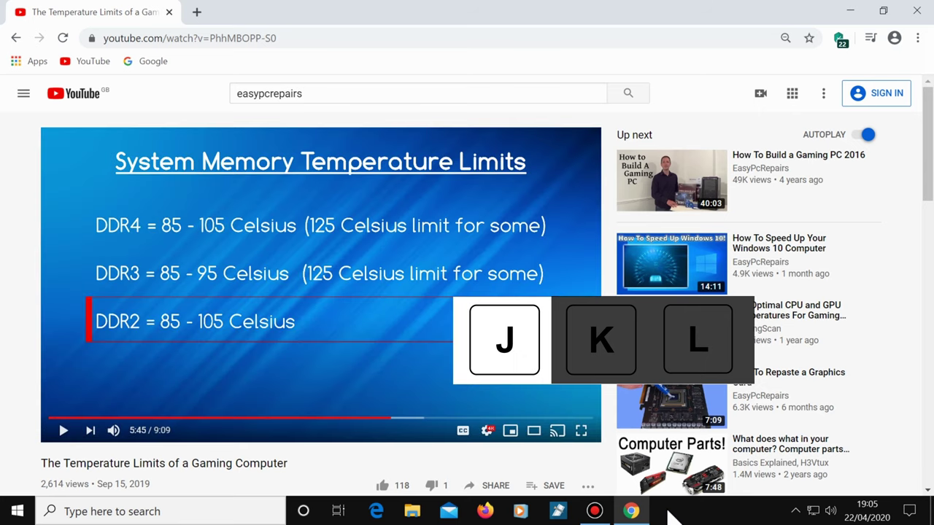
pyautogui.press('k')
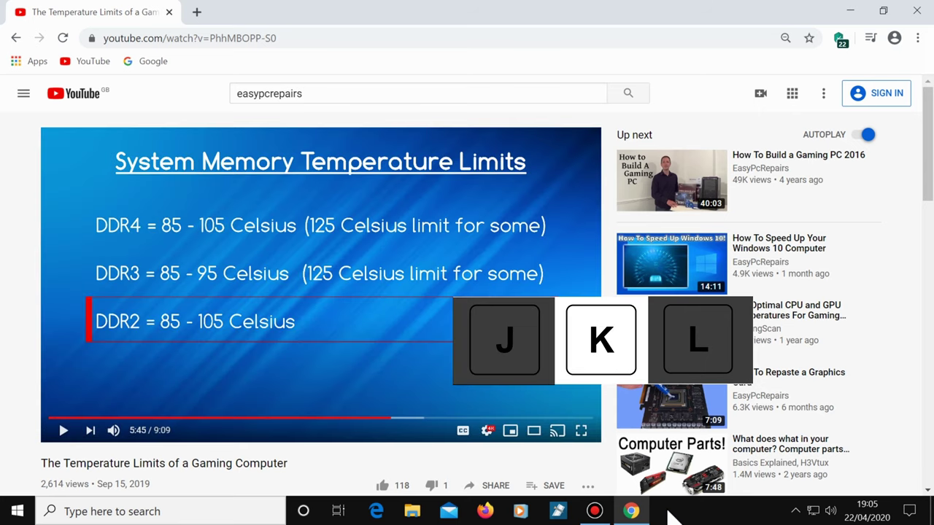
pyautogui.press('l')
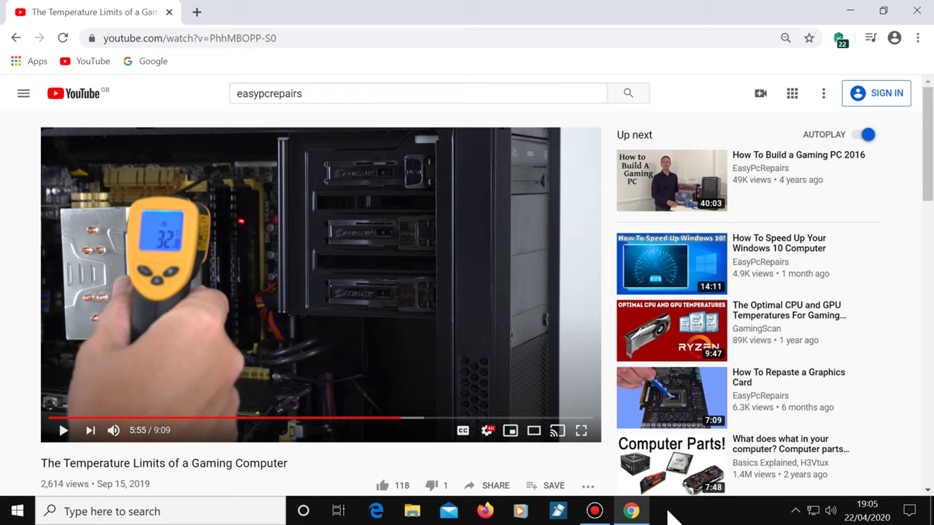
pyautogui.press('Left')
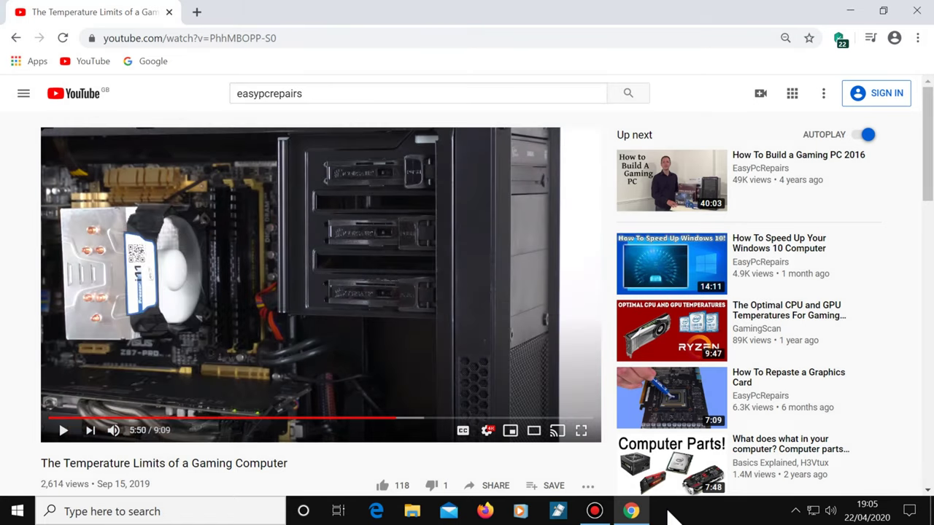
pyautogui.press('Right')
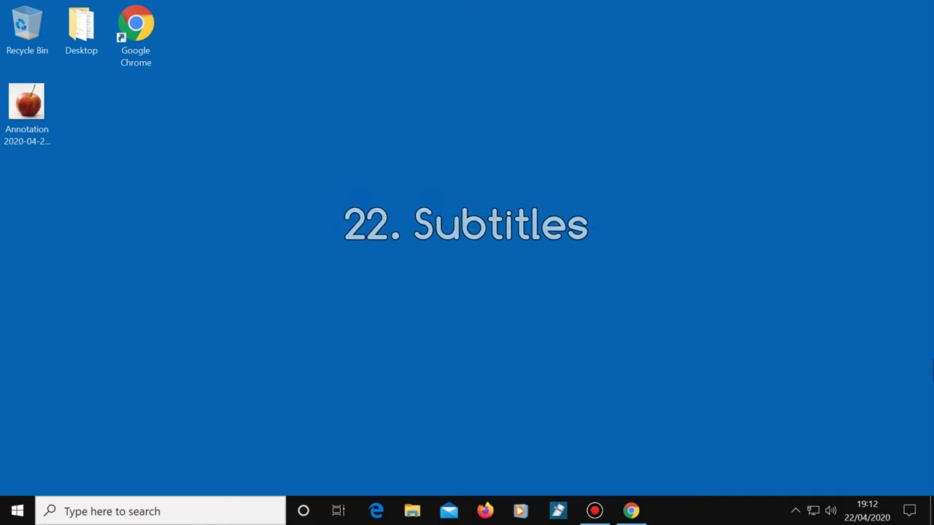
# Turn on the temperature video's captions, then make them larger and smaller again.
pyautogui.click(631, 513)
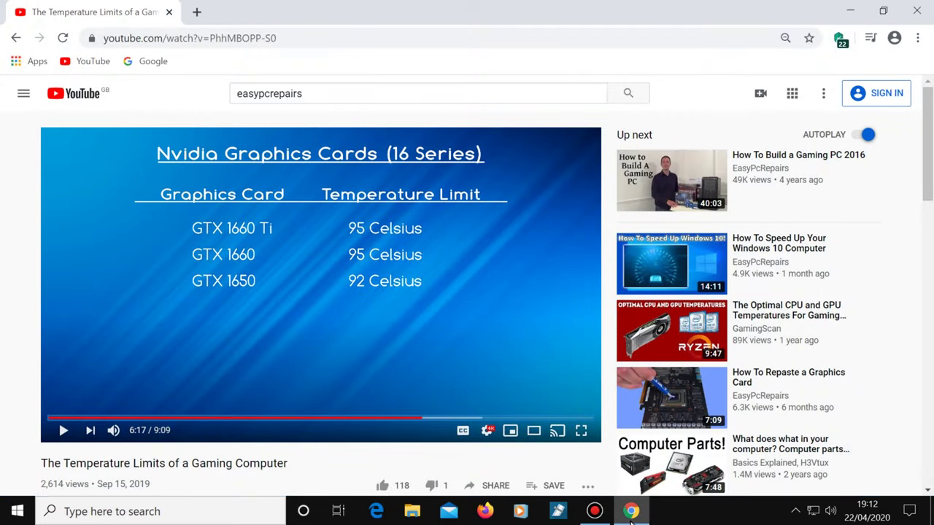
pyautogui.press('c')
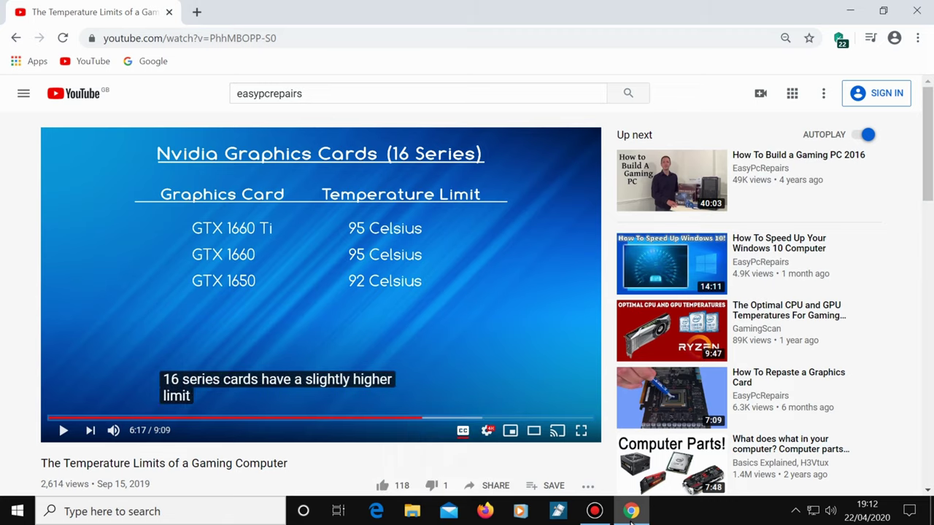
pyautogui.press('+')
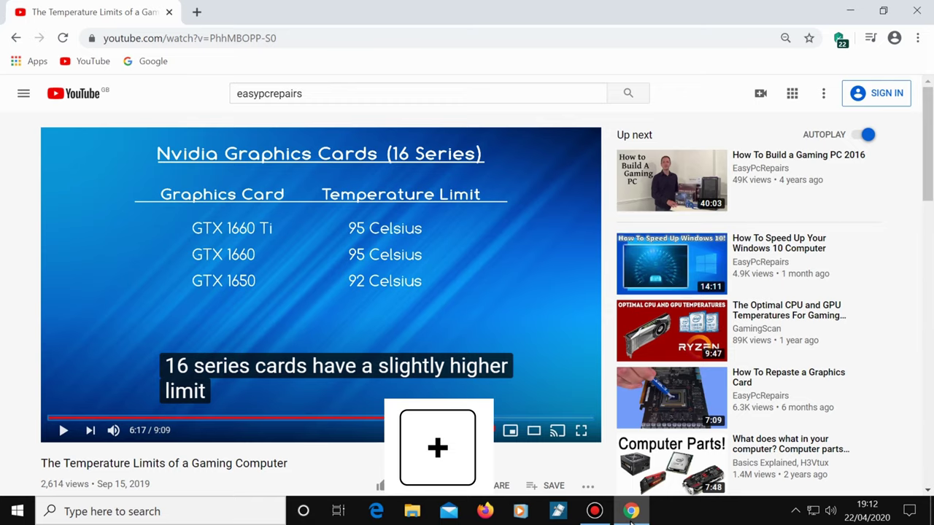
pyautogui.press('-')
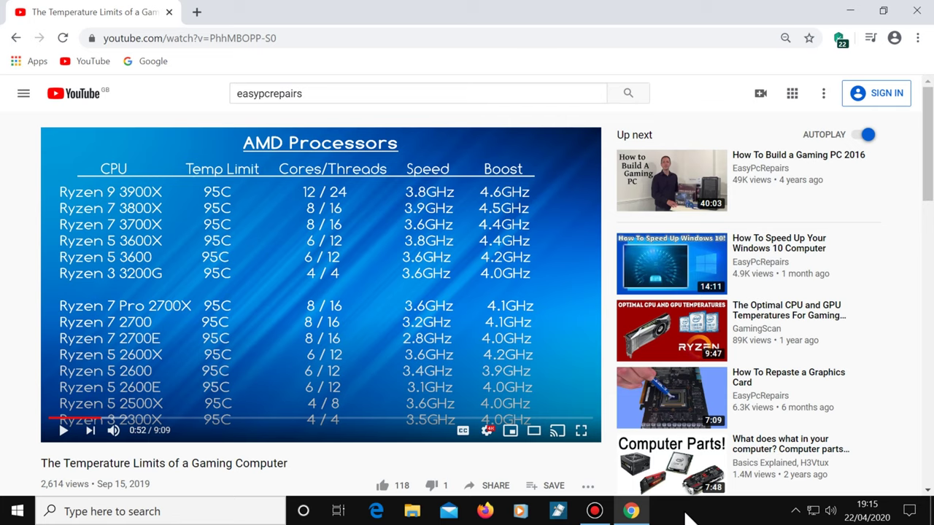
# Toggle theater mode and full screen on and off, then mute the video.
pyautogui.press('t')
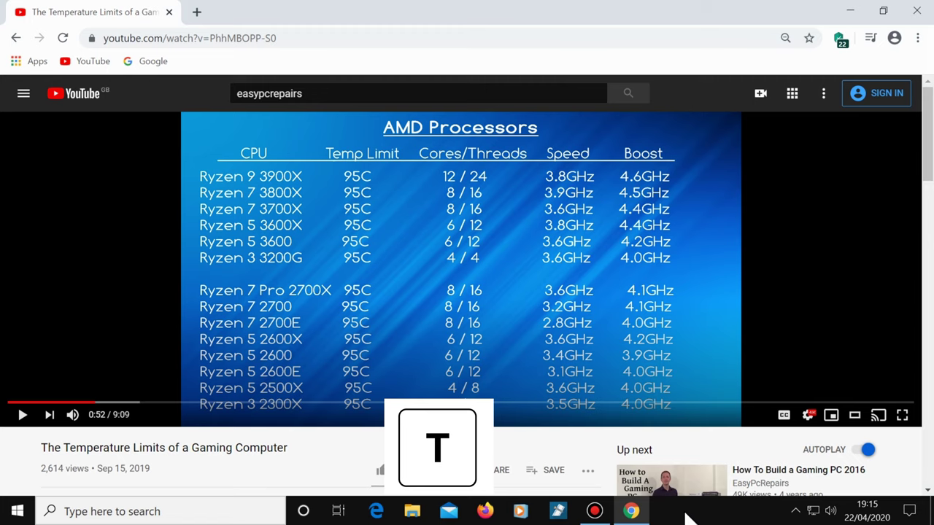
pyautogui.press('t')
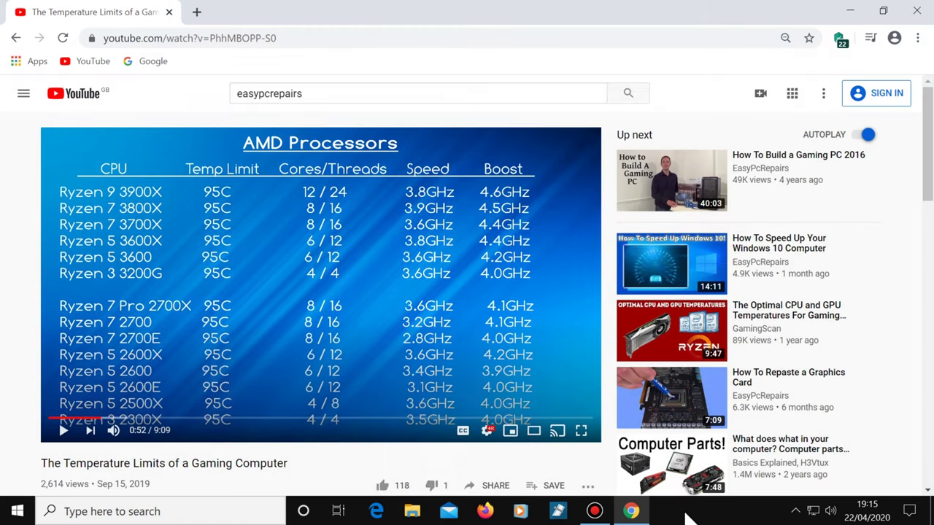
pyautogui.press('f')
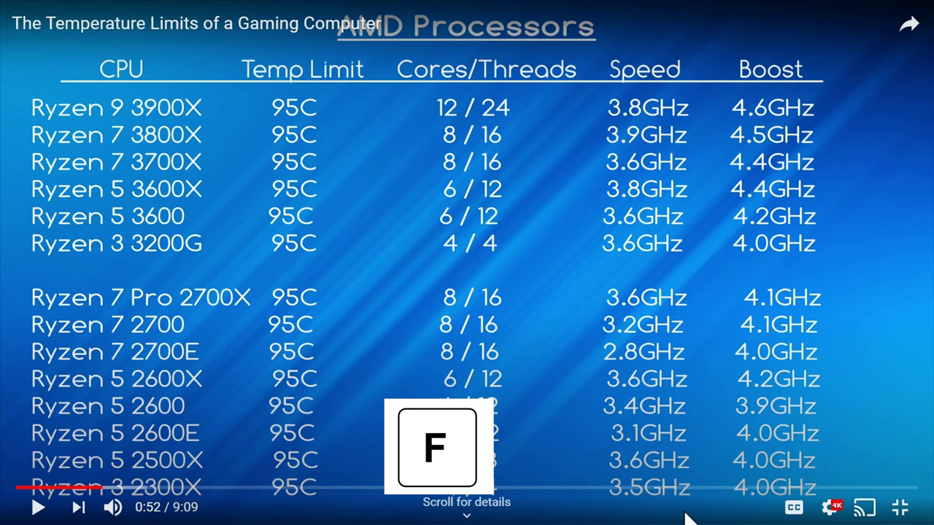
pyautogui.press('f')
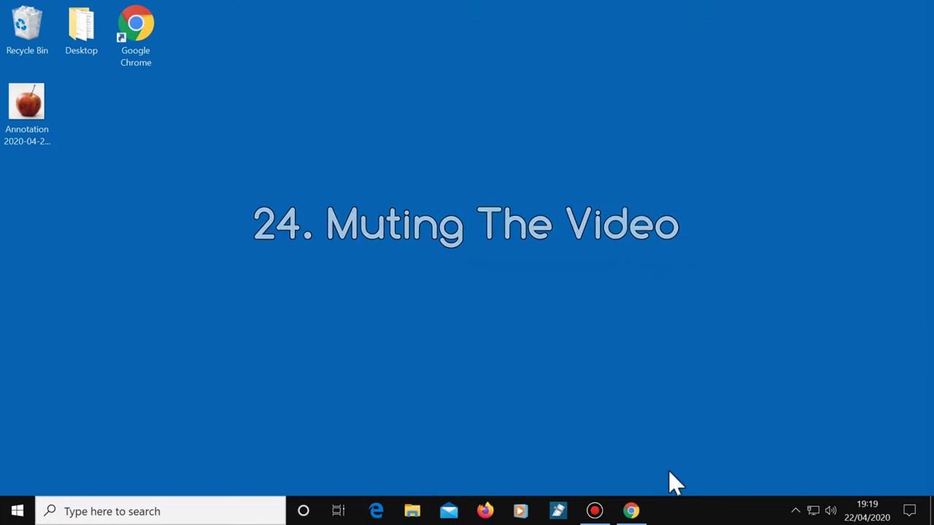
pyautogui.click(633, 514)
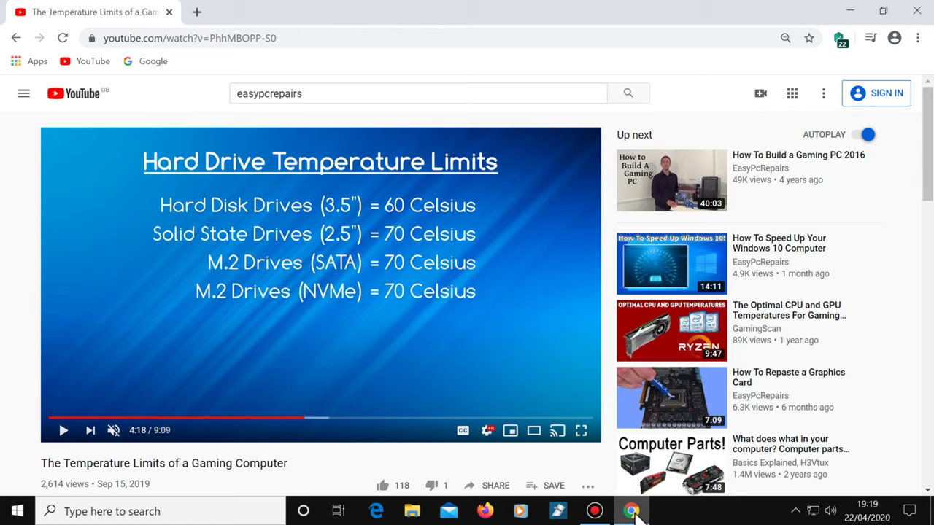
pyautogui.press('m')
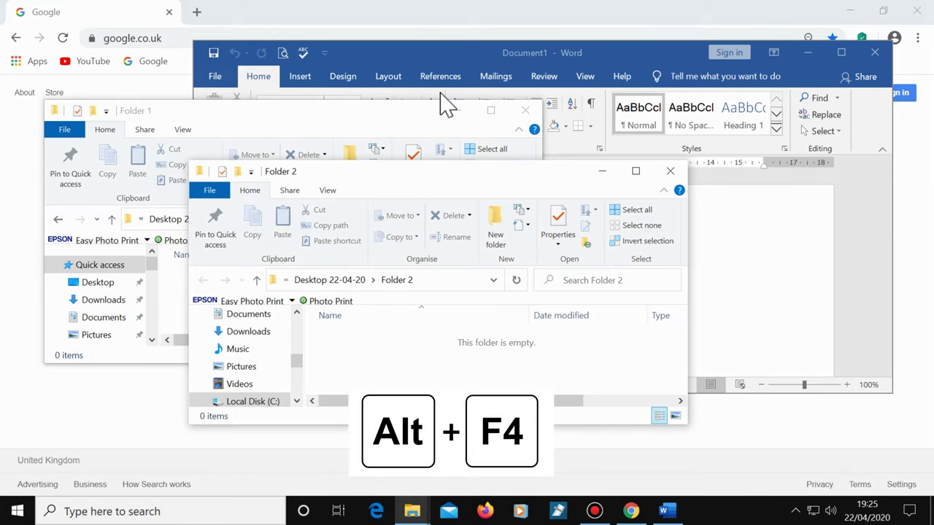
# Close Folder 2, Folder 1, Word and Chrome, then cancel the Shut Down Windows prompt.
pyautogui.hotkey('alt', 'F4')
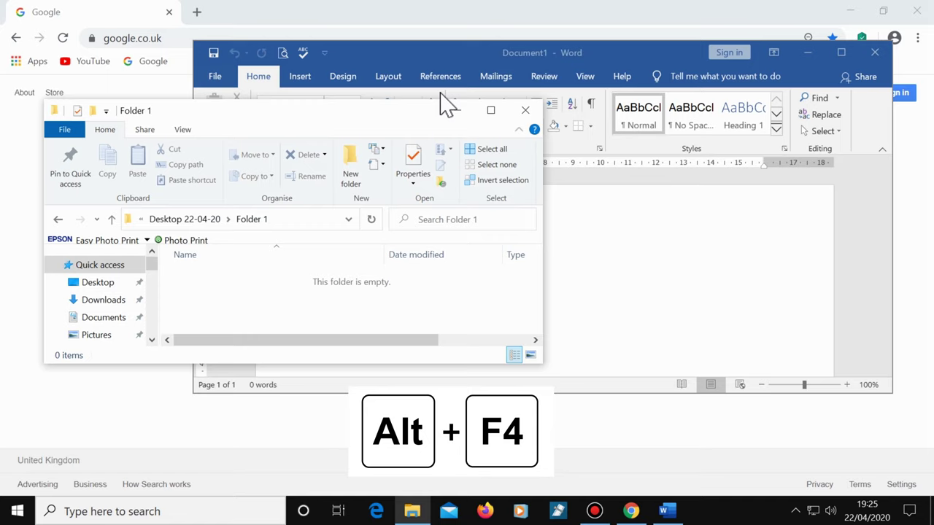
pyautogui.hotkey('alt', 'F4')
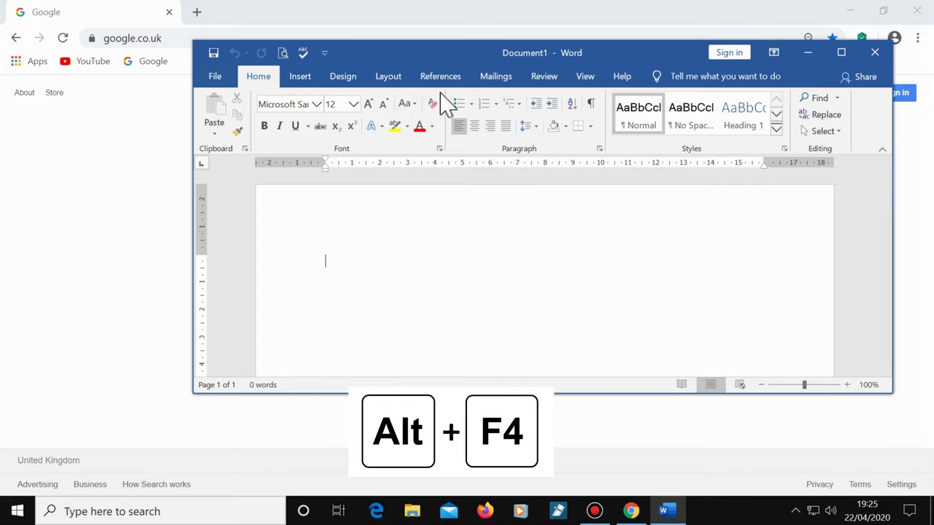
pyautogui.hotkey('alt', 'F4')
pyautogui.hotkey('alt', 'F4')
pyautogui.hotkey('alt', 'F4')
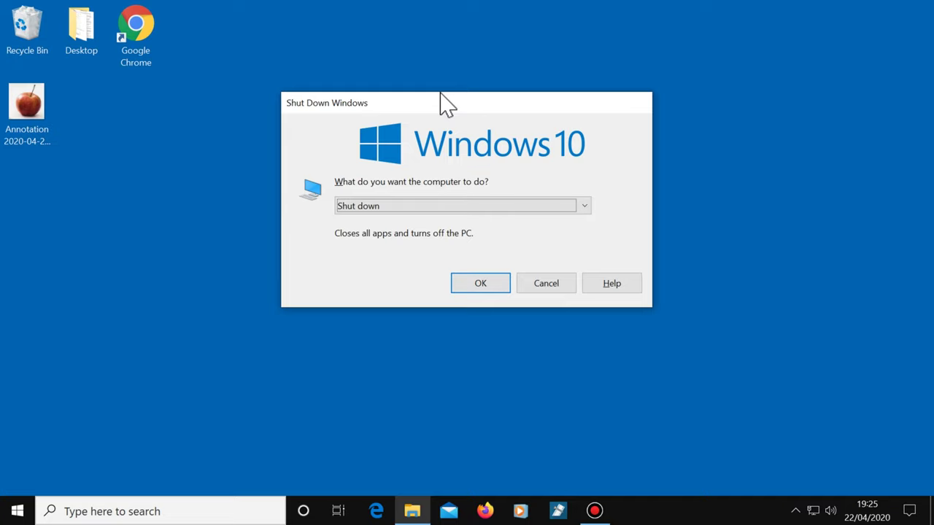
pyautogui.click(554, 282)
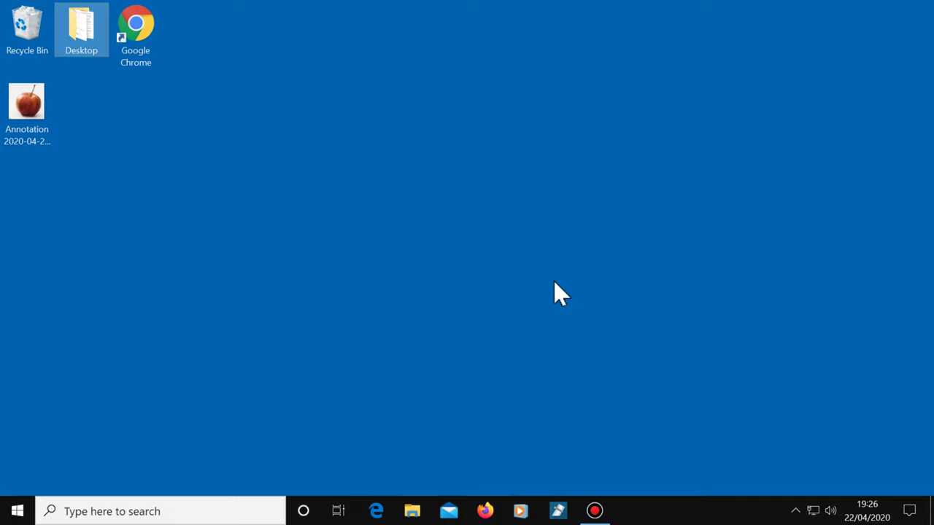